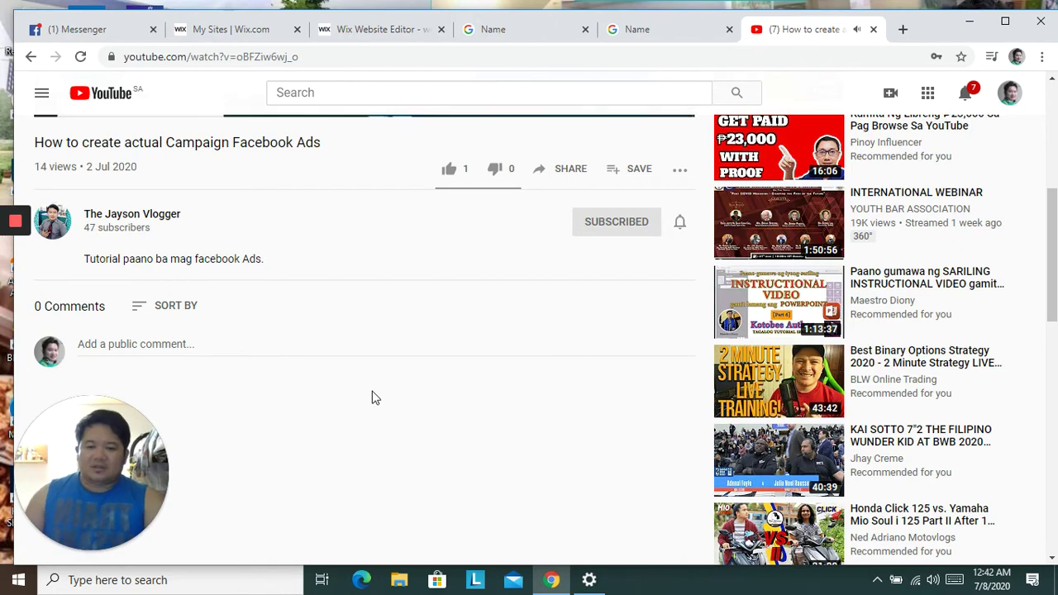
Go to the YouTube account settings and open the channel's name for editing on Google
{"action": "scroll", "coordinate": [371, 397], "scroll_direction": "up", "scroll_amount": 5}
{"action": "left_click", "coordinate": [331, 426]}
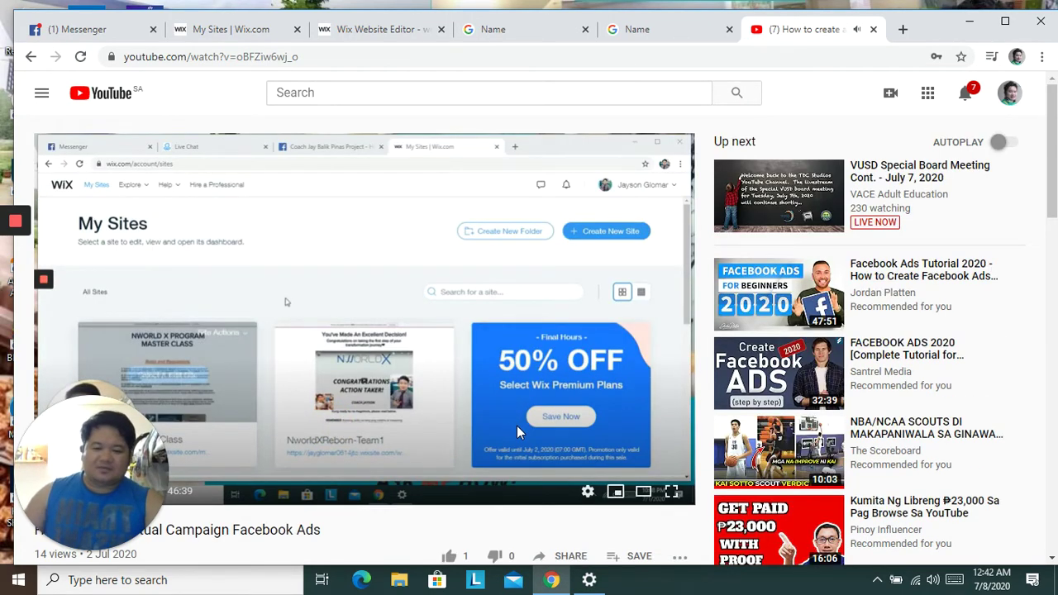
{"action": "left_click", "coordinate": [1011, 95]}
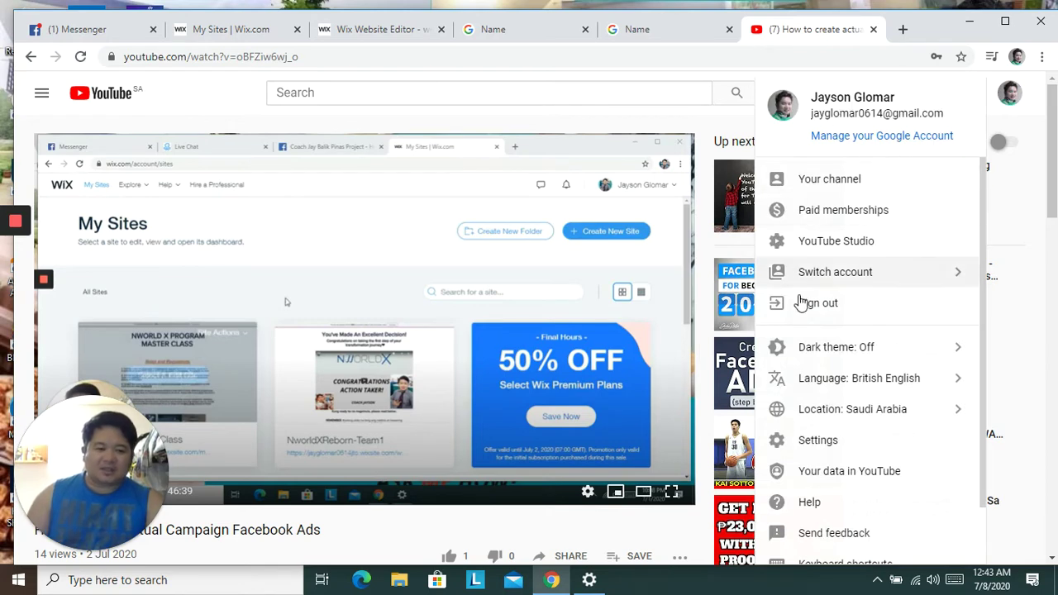
{"action": "left_click", "coordinate": [819, 441]}
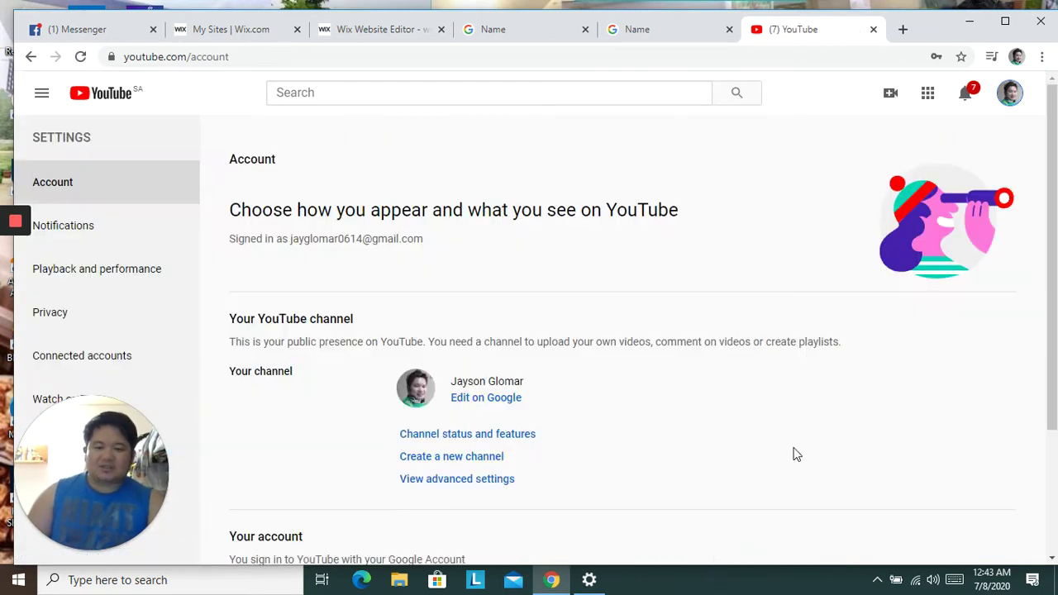
{"action": "left_click", "coordinate": [477, 403]}
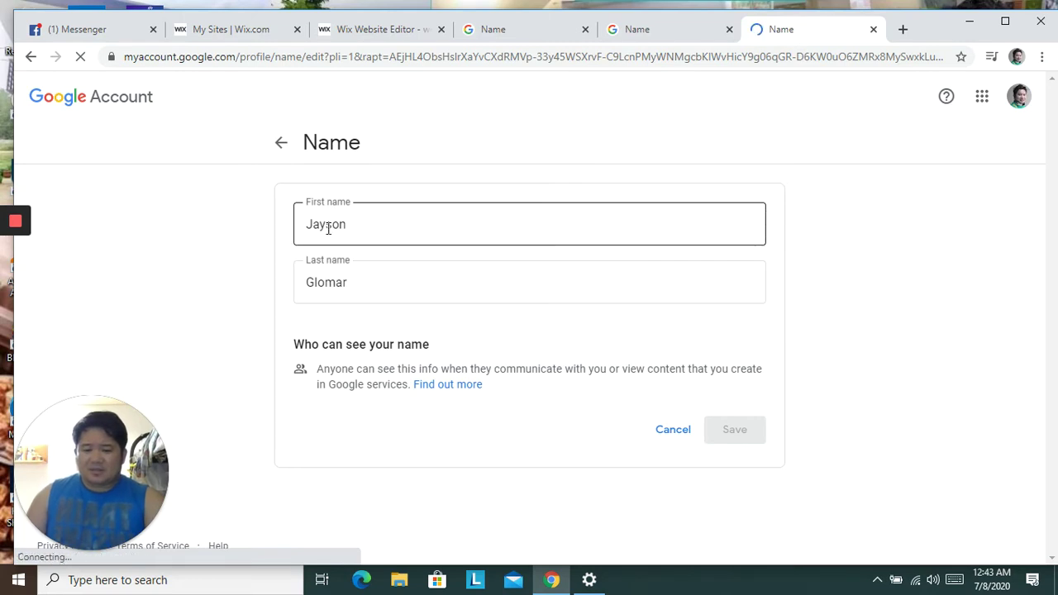
Clear the last name of the Google account
{"action": "left_click", "coordinate": [357, 278]}
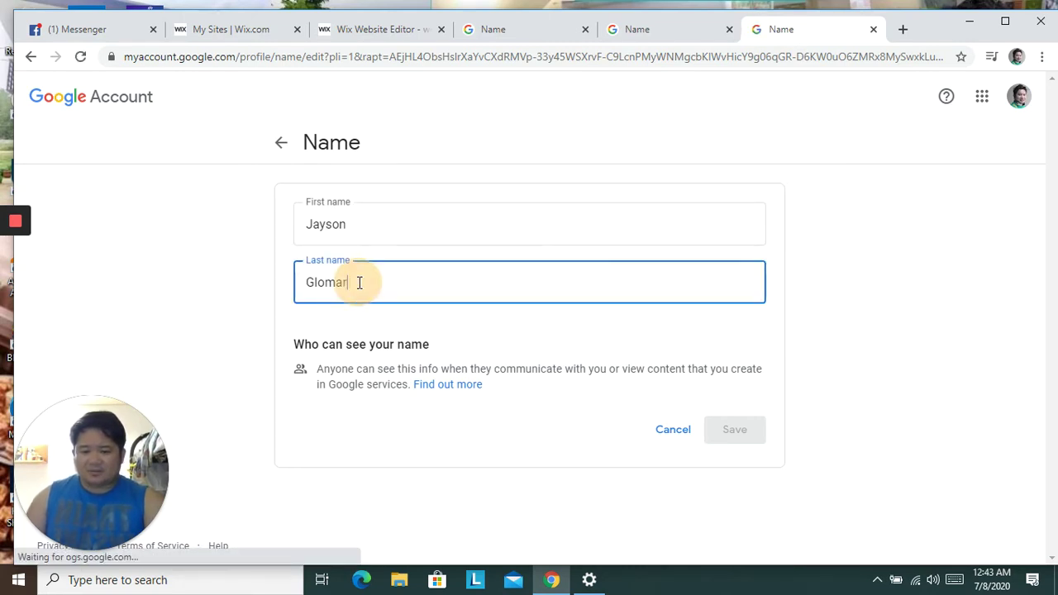
{"action": "double_click", "coordinate": [358, 279]}
{"action": "key", "text": "BackSpace"}
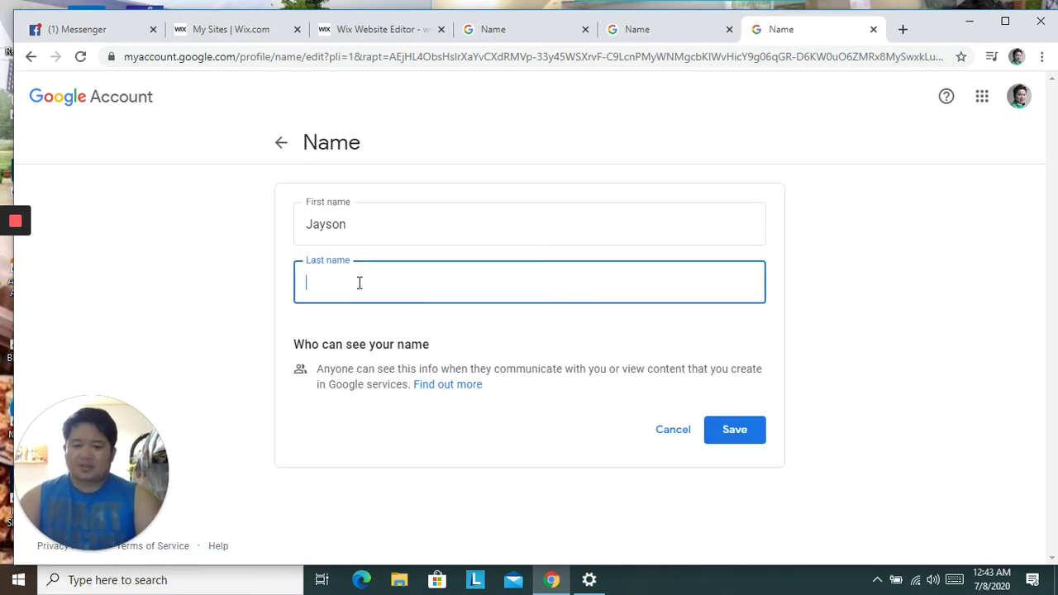
Add the word "The" and a space in front of the existing first name
{"action": "left_click", "coordinate": [308, 226]}
{"action": "key", "text": "Caps_Lock"}
{"action": "type", "text": "J"}
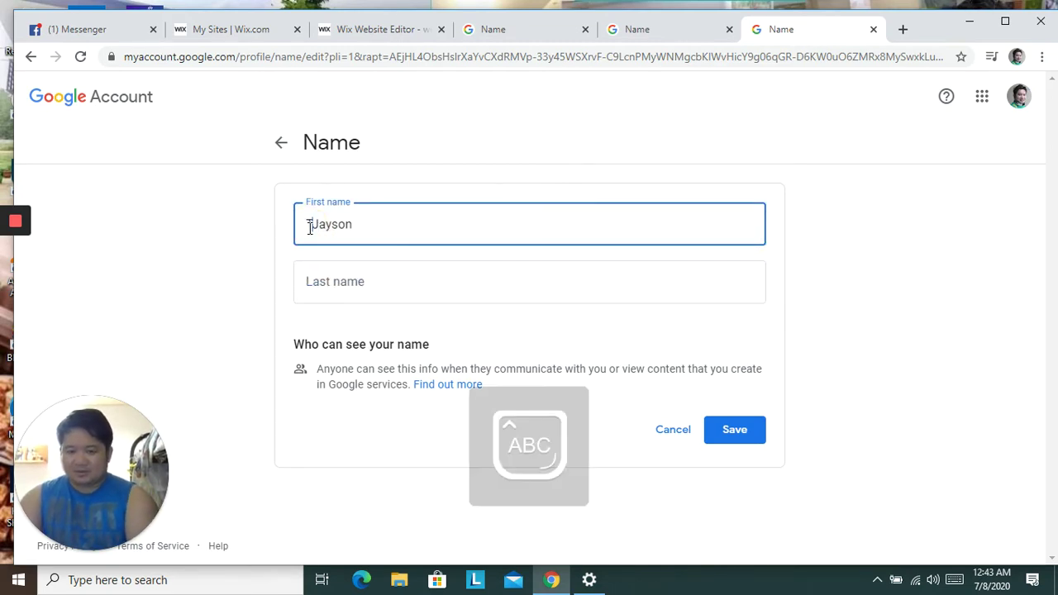
{"action": "key", "text": "Delete"}
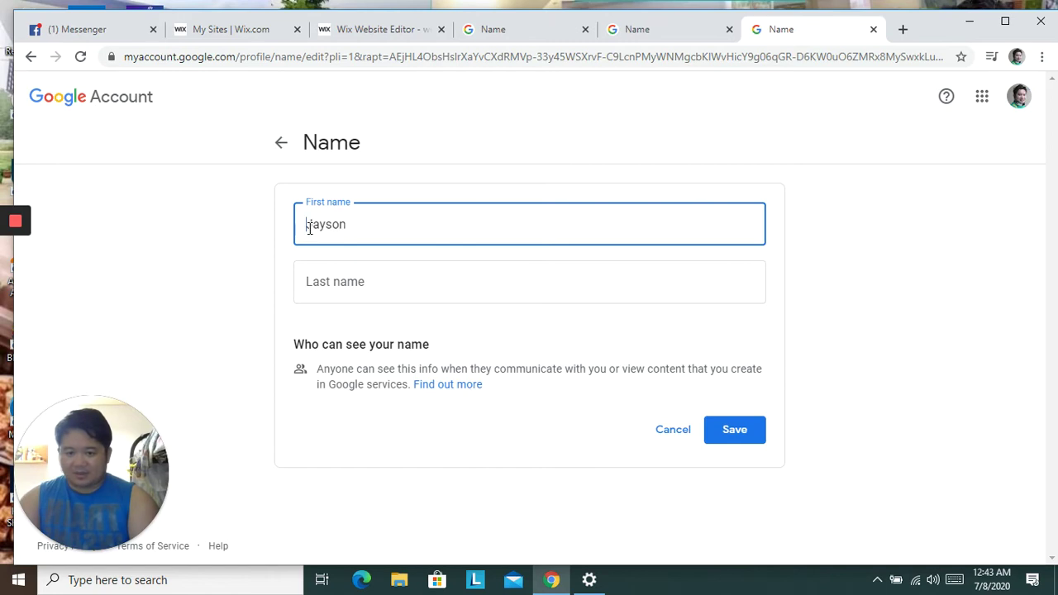
{"action": "key", "text": "Caps_Lock"}
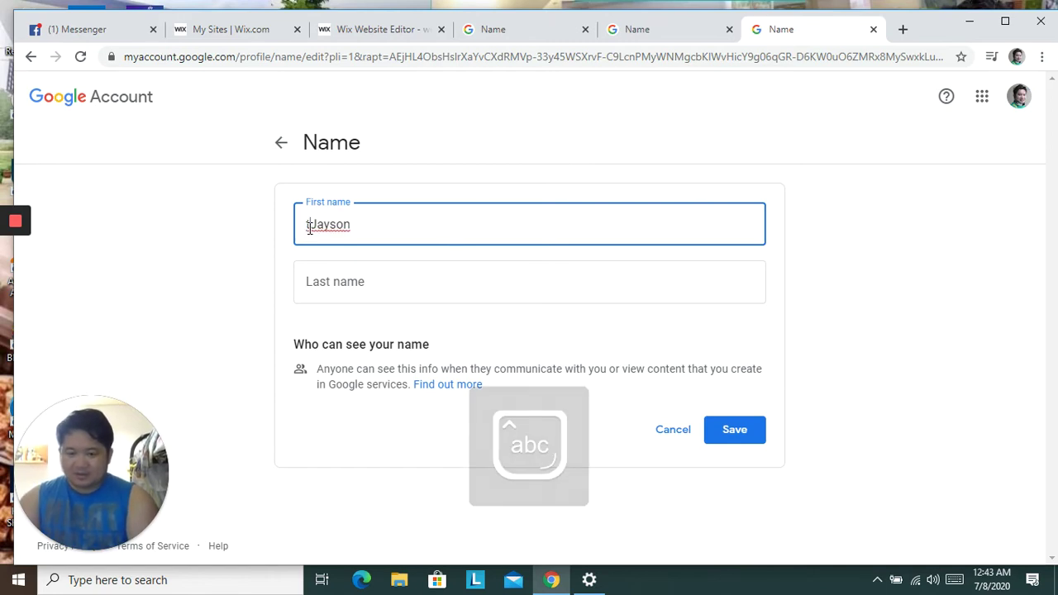
{"action": "key", "text": "BackSpace"}
{"action": "key", "text": "Caps_Lock"}
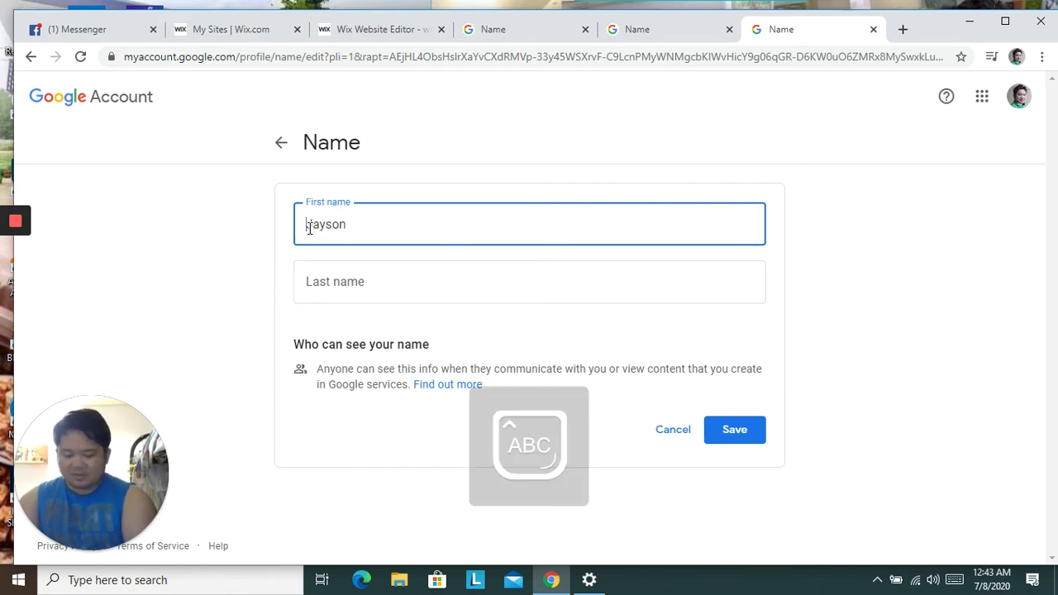
{"action": "type", "text": "J"}
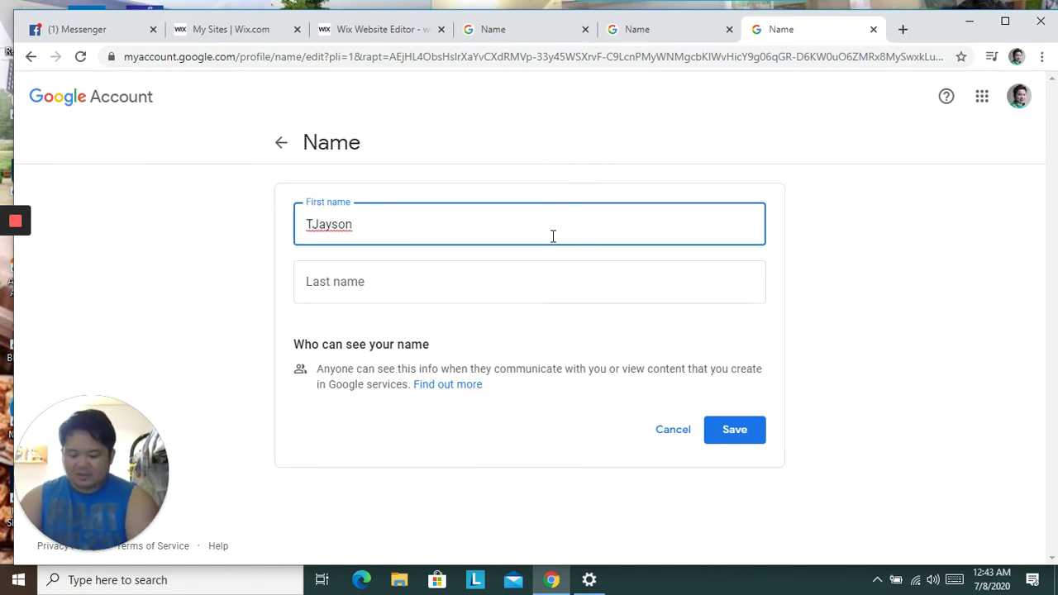
{"action": "key", "text": "Caps_Lock"}
{"action": "type", "text": "he"}
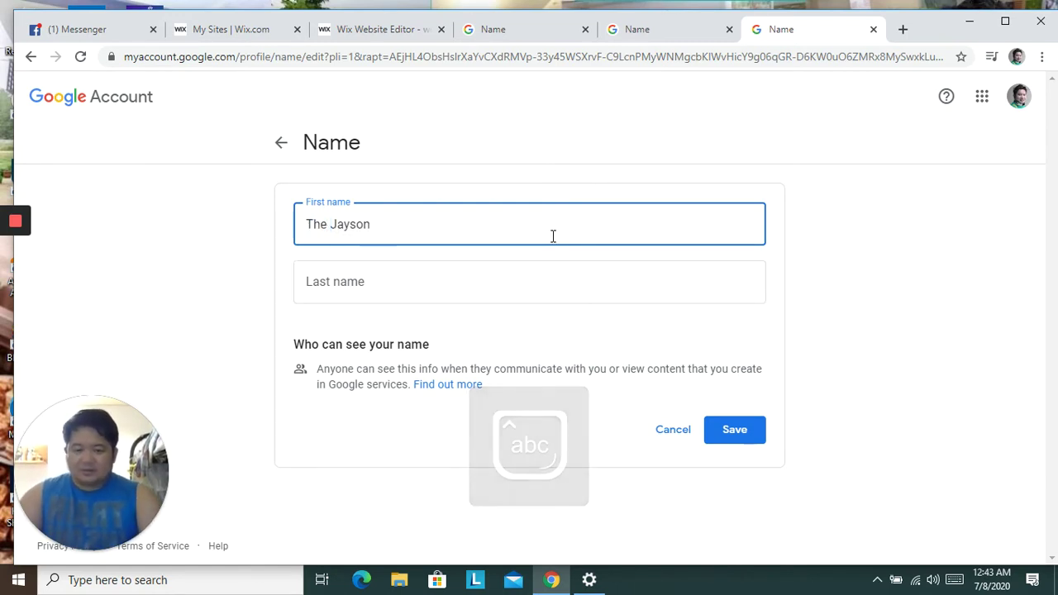
Append "Vlogg" after the existing text in the first name and save the name change
{"action": "left_click", "coordinate": [466, 225]}
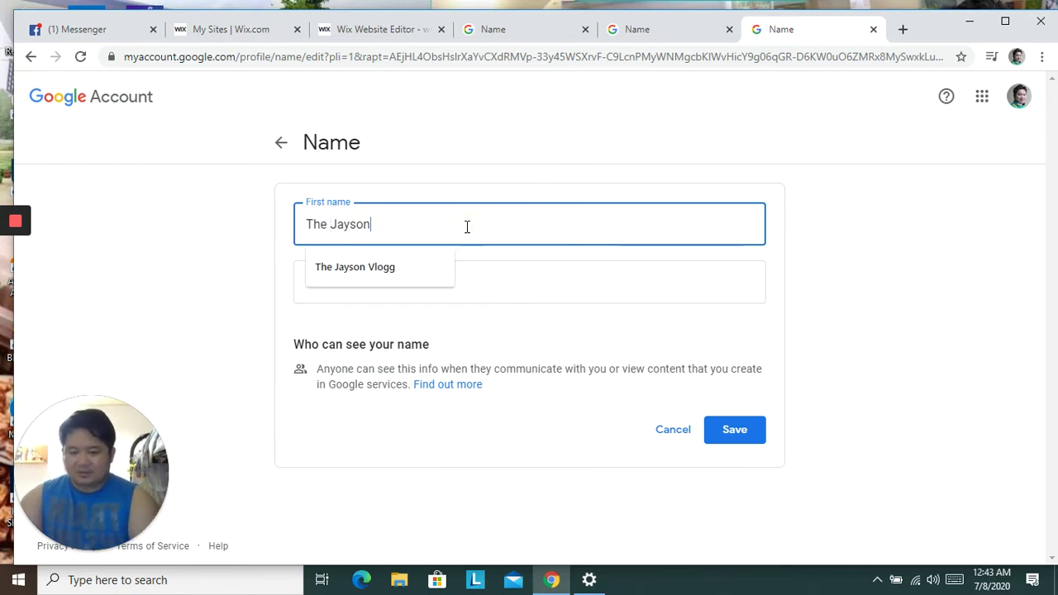
{"action": "key", "text": "Caps_Lock"}
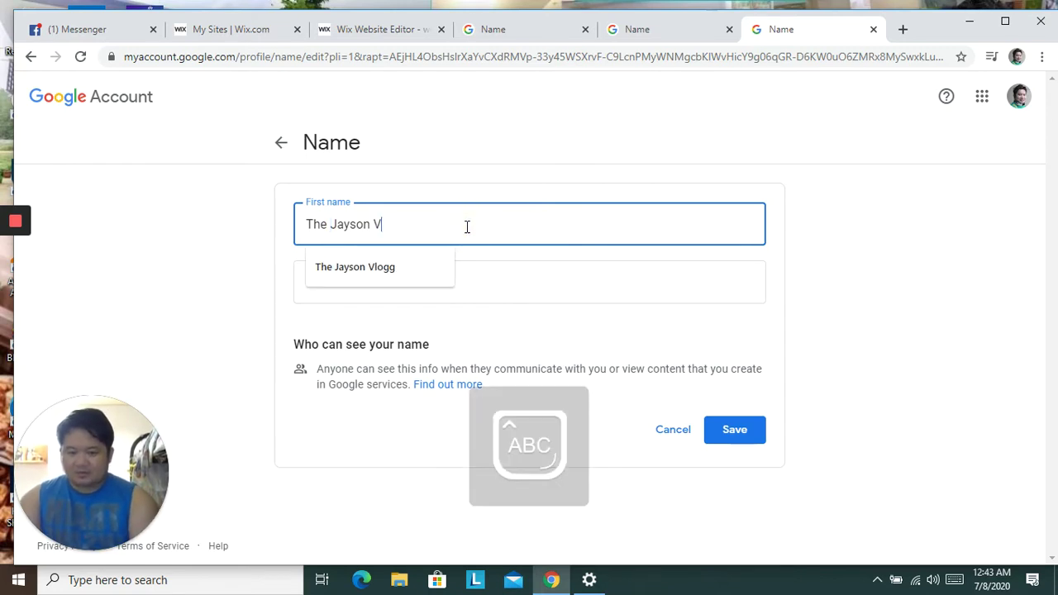
{"action": "key", "text": "Caps_Lock"}
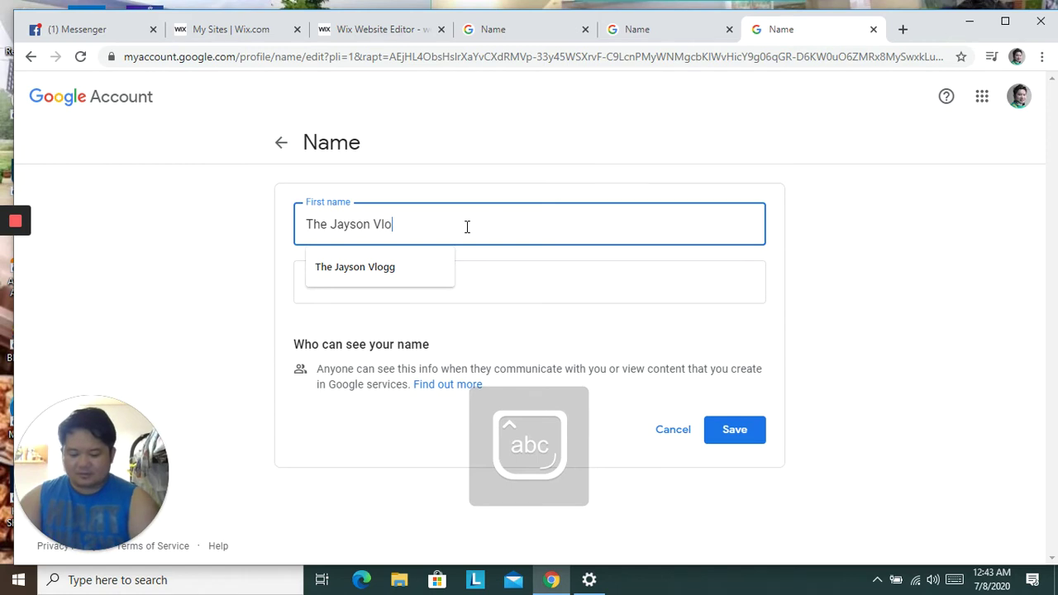
{"action": "type", "text": "gg"}
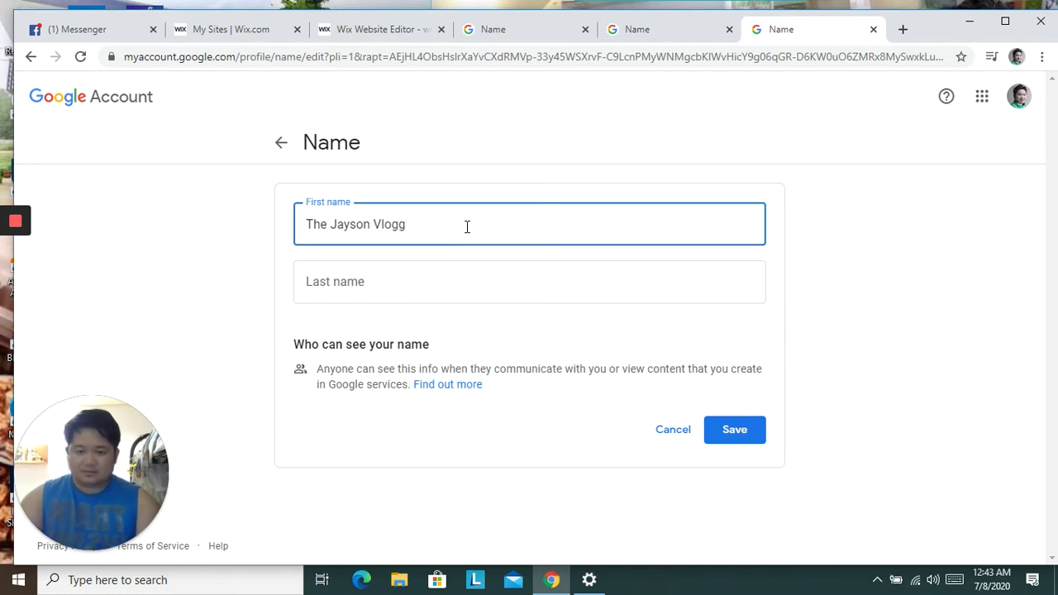
{"action": "left_click", "coordinate": [732, 430]}
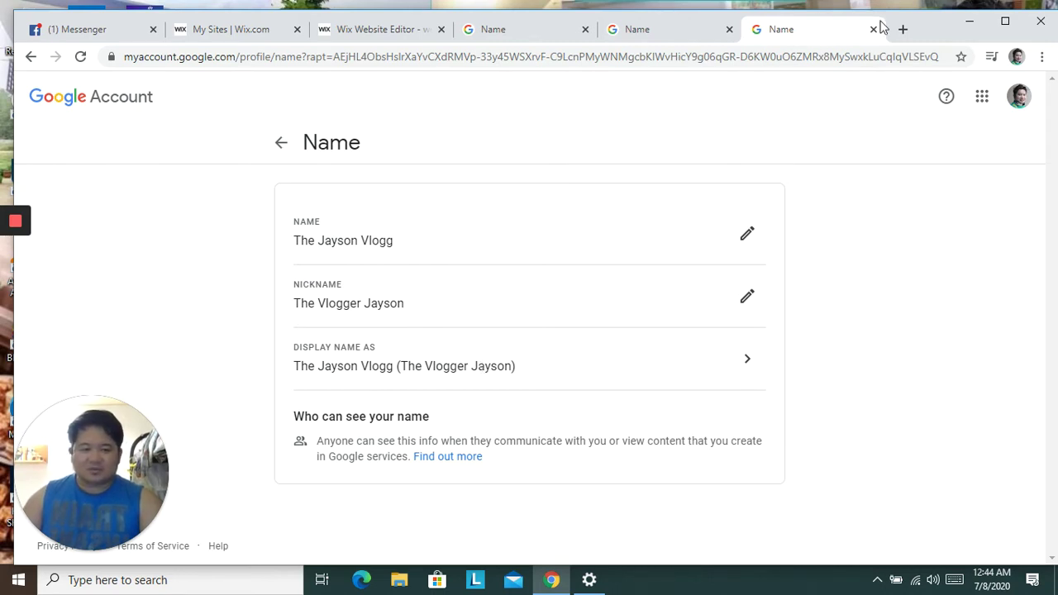
Close the two surplus Name pages and open YouTube in a new browser tab
{"action": "left_click", "coordinate": [730, 29]}
{"action": "left_click", "coordinate": [585, 28]}
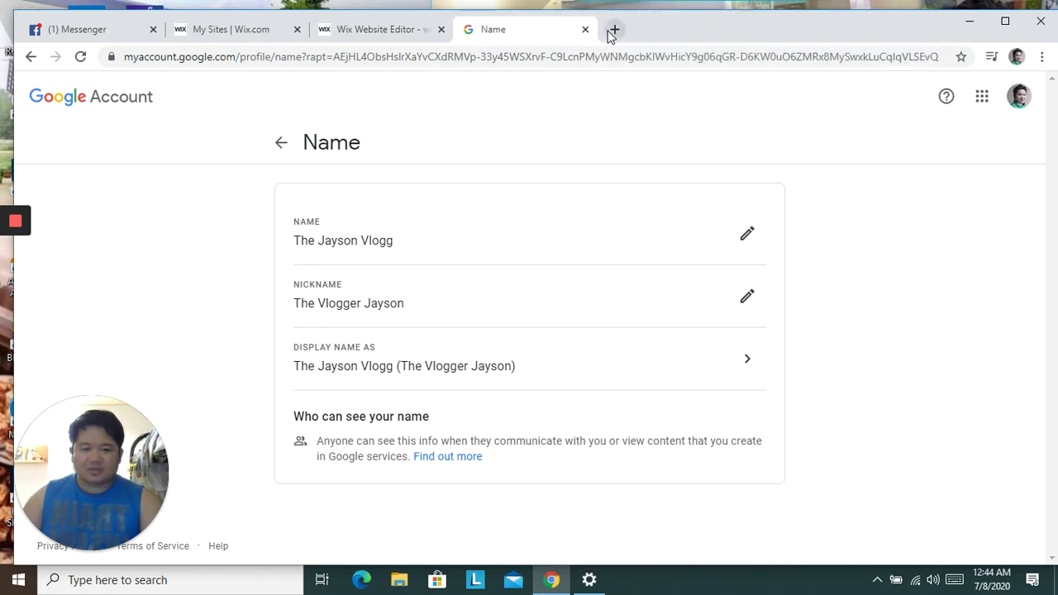
{"action": "left_click", "coordinate": [614, 31]}
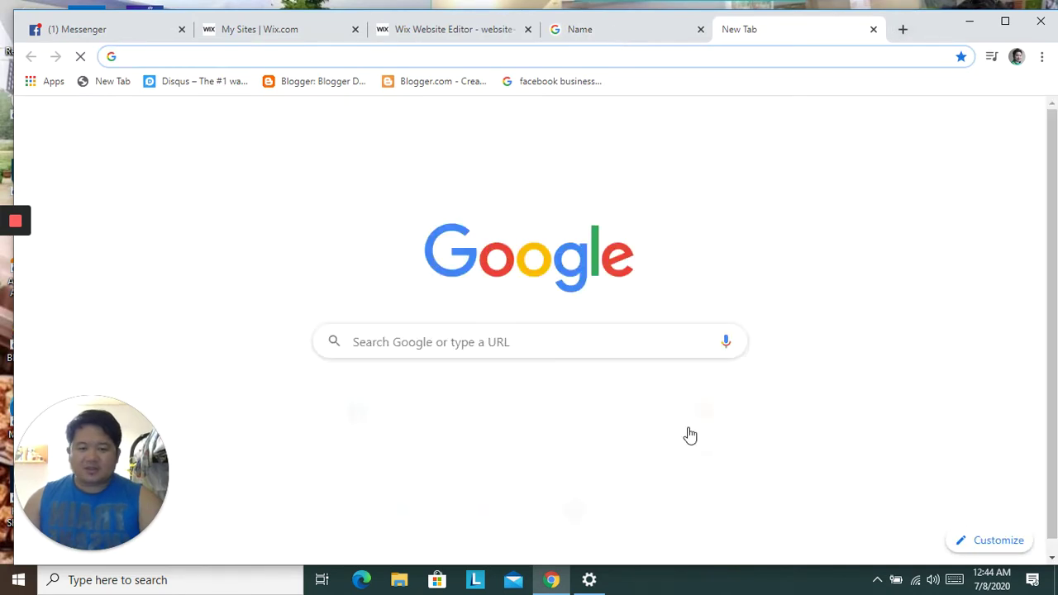
{"action": "left_click", "coordinate": [699, 431]}
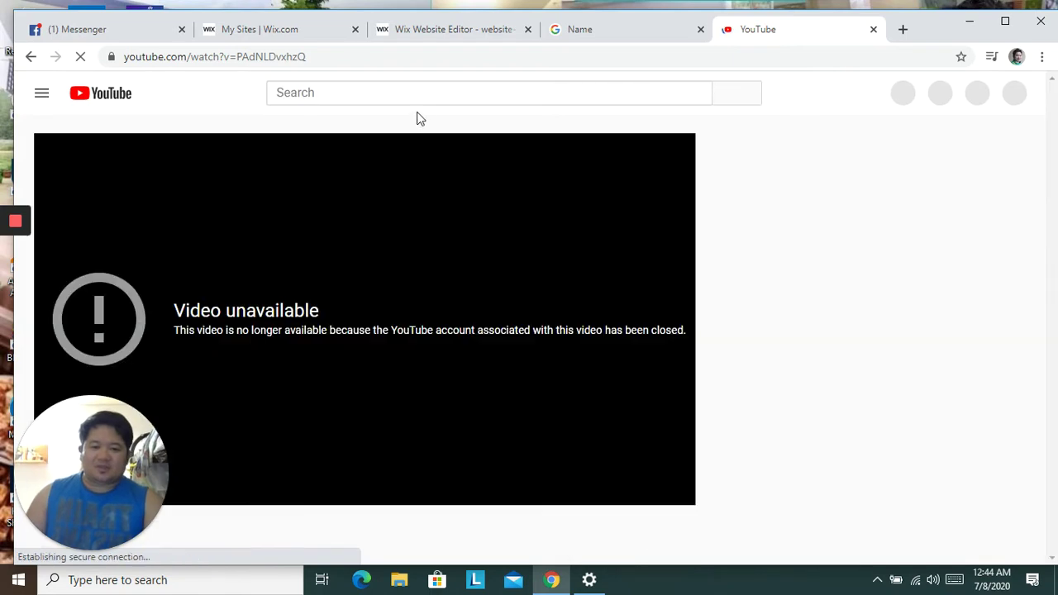
Search YouTube for "xqc kpop"
{"action": "left_click", "coordinate": [422, 94]}
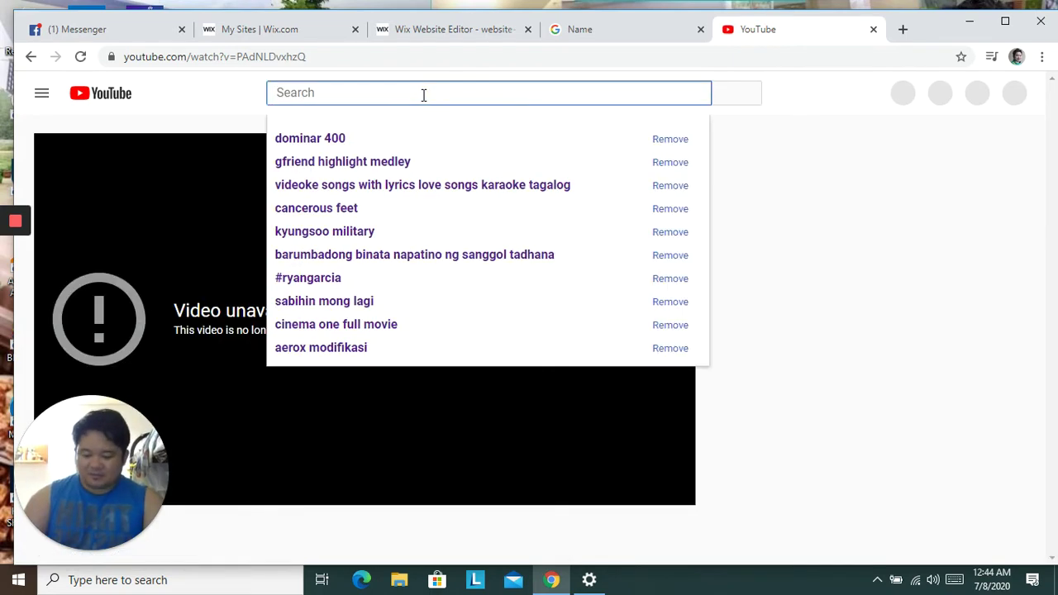
{"action": "type", "text": "x"}
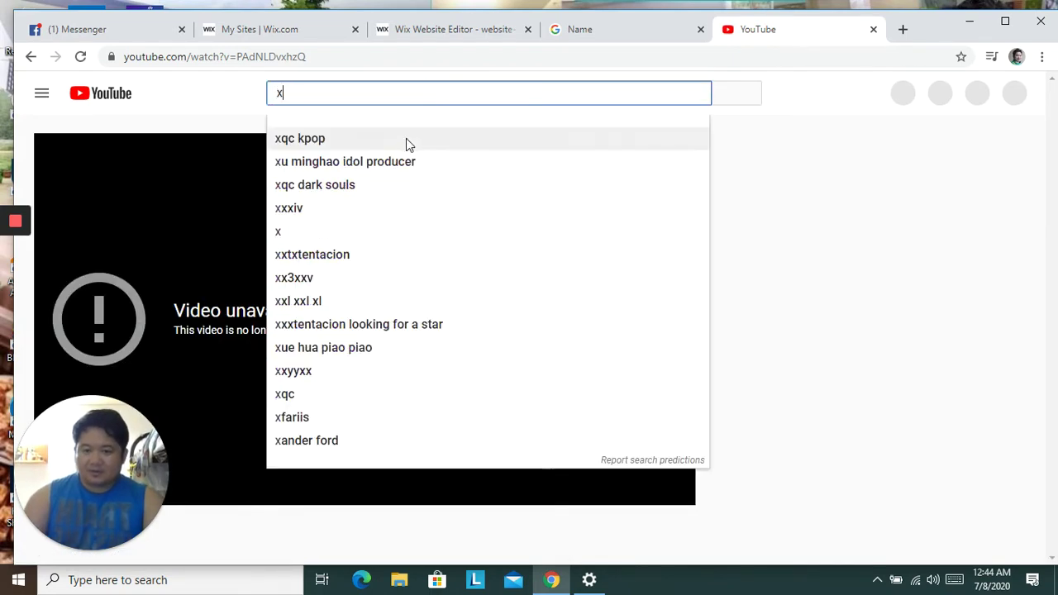
{"action": "left_click", "coordinate": [320, 144]}
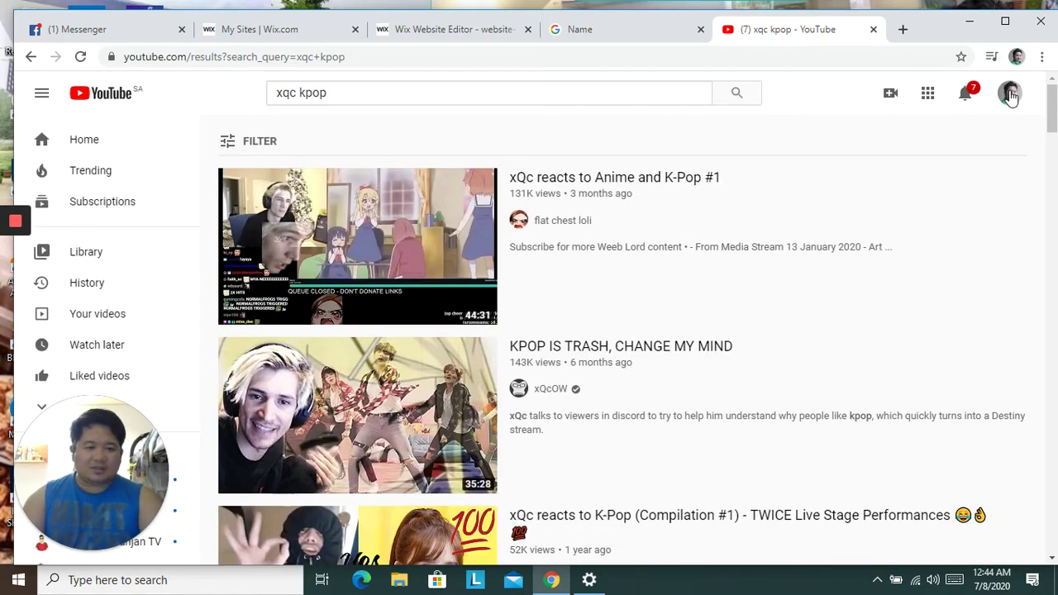
View the account's own channel page and start a video upload from it
{"action": "left_click", "coordinate": [1009, 93]}
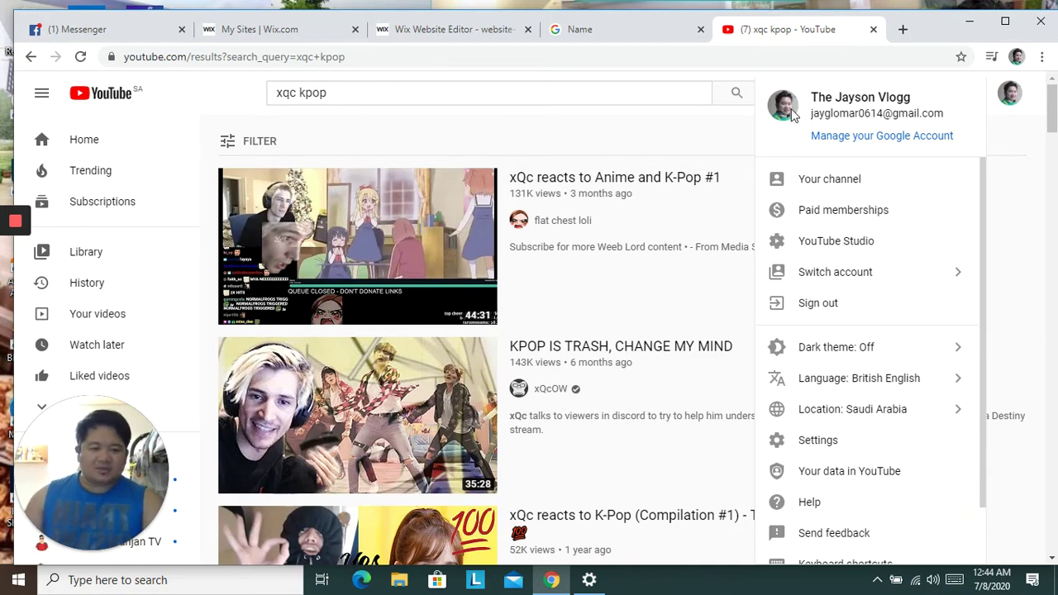
{"action": "left_click", "coordinate": [811, 180]}
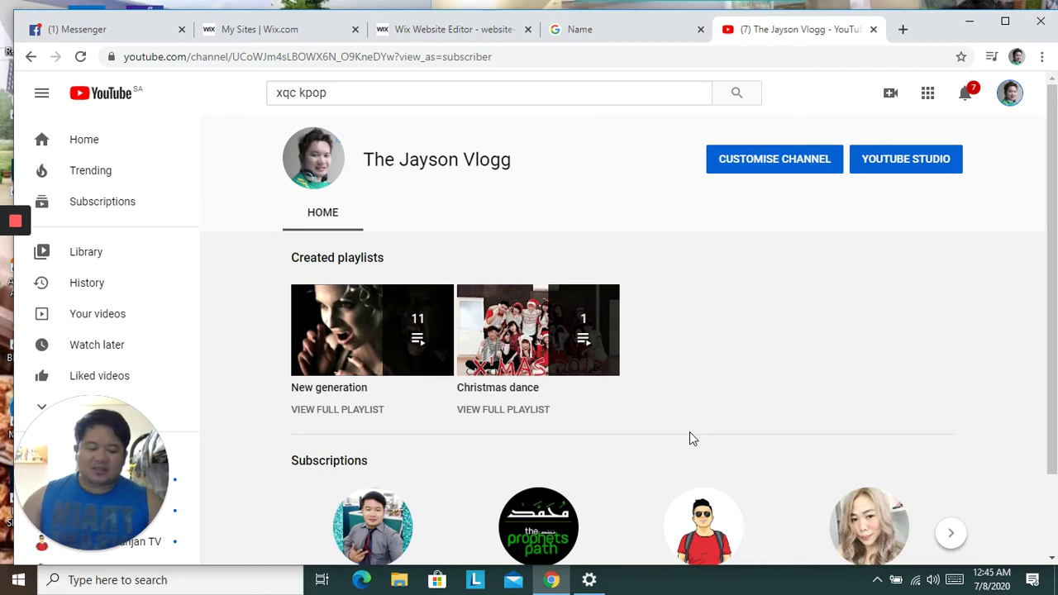
{"action": "left_click", "coordinate": [892, 96]}
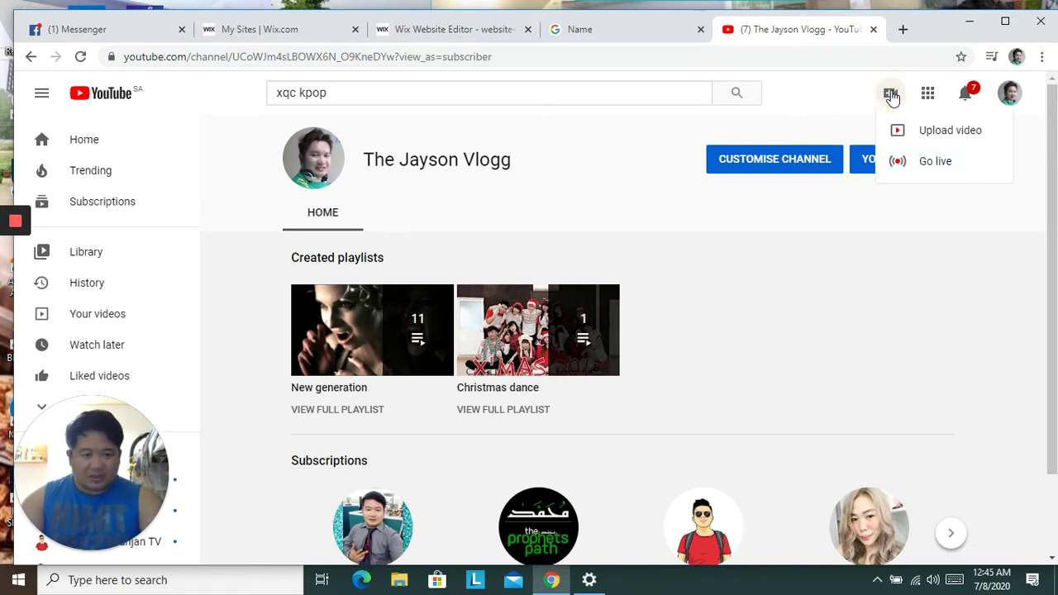
{"action": "left_click", "coordinate": [942, 131]}
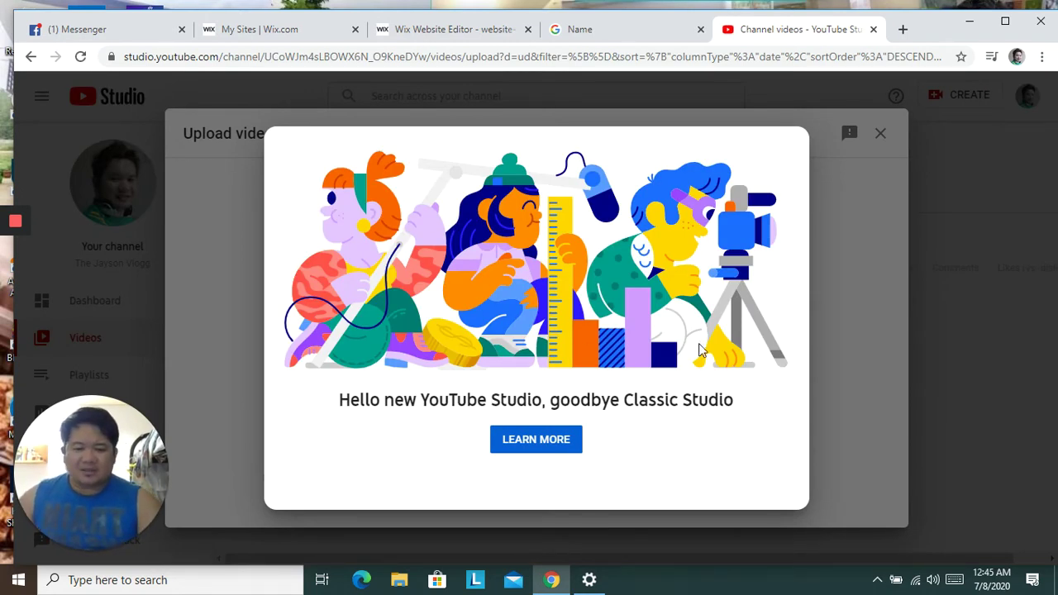
Open the introduction video to the new YouTube Studio and look over its page and description
{"action": "left_click", "coordinate": [521, 438]}
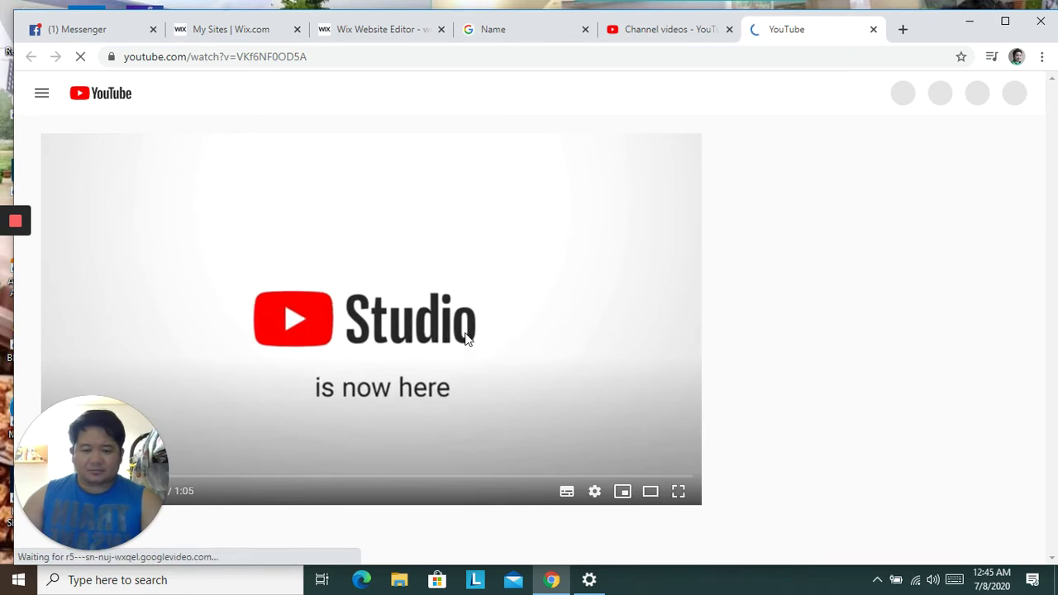
{"action": "left_click", "coordinate": [360, 353]}
{"action": "left_click", "coordinate": [361, 348]}
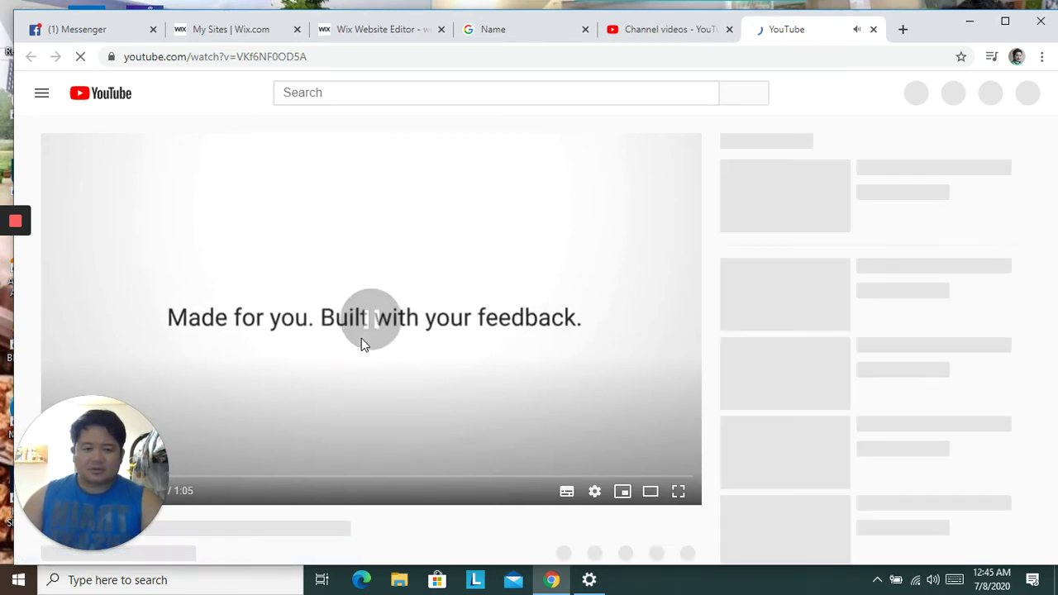
{"action": "left_click", "coordinate": [368, 304]}
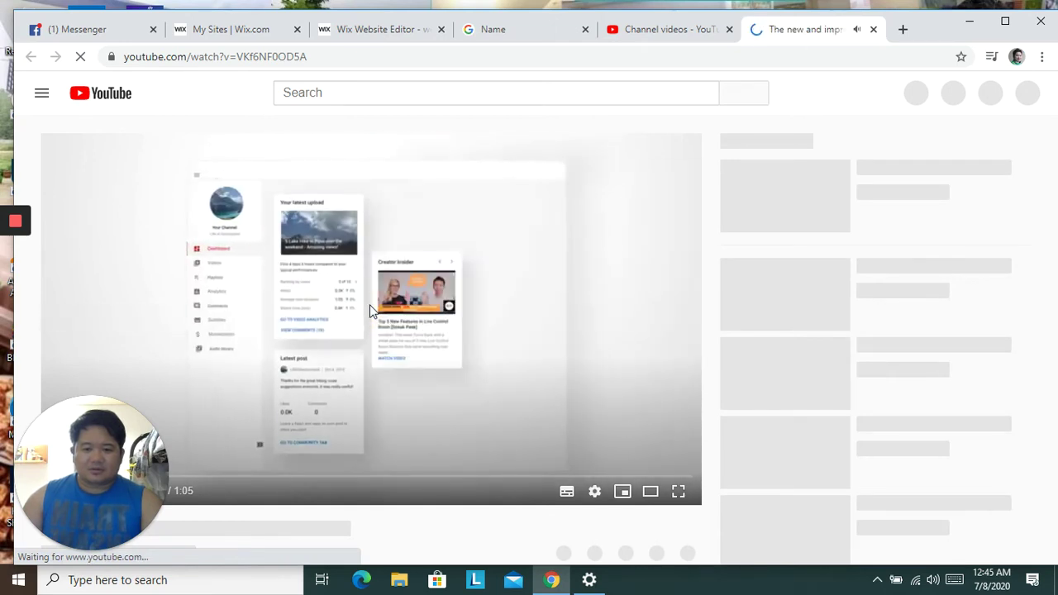
{"action": "scroll", "coordinate": [350, 383], "scroll_direction": "down", "scroll_amount": 4}
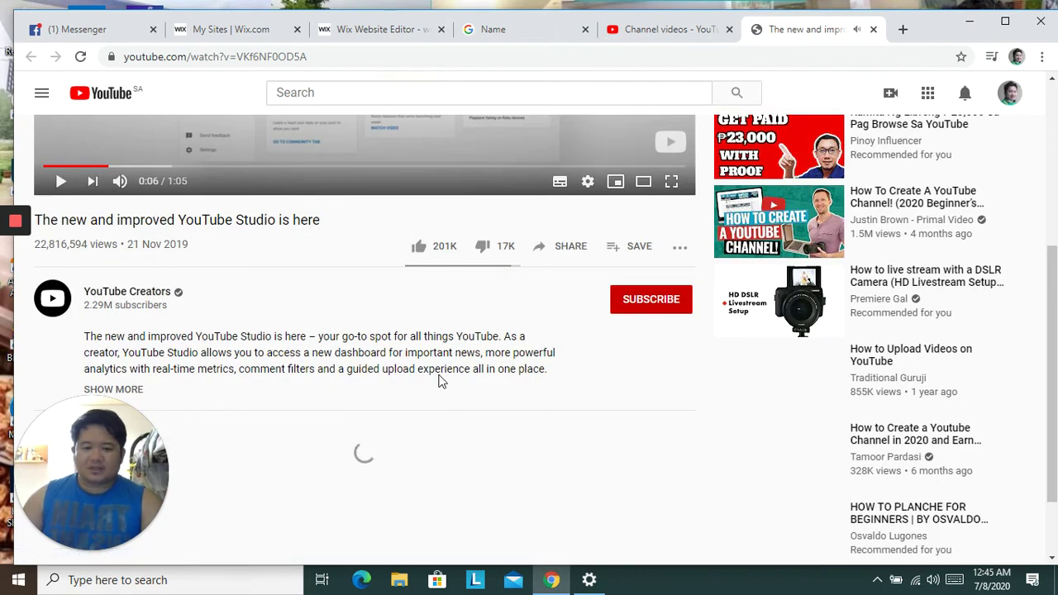
{"action": "scroll", "coordinate": [439, 385], "scroll_direction": "up", "scroll_amount": 4}
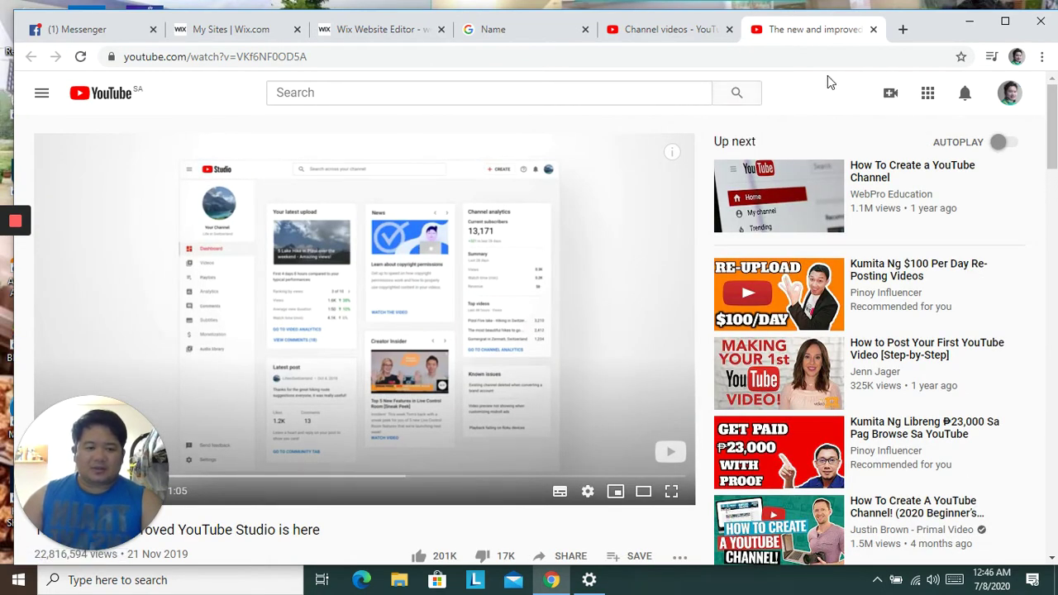
Start a video upload again and dismiss the new YouTube Studio announcement covering the upload dialog
{"action": "left_click", "coordinate": [891, 93]}
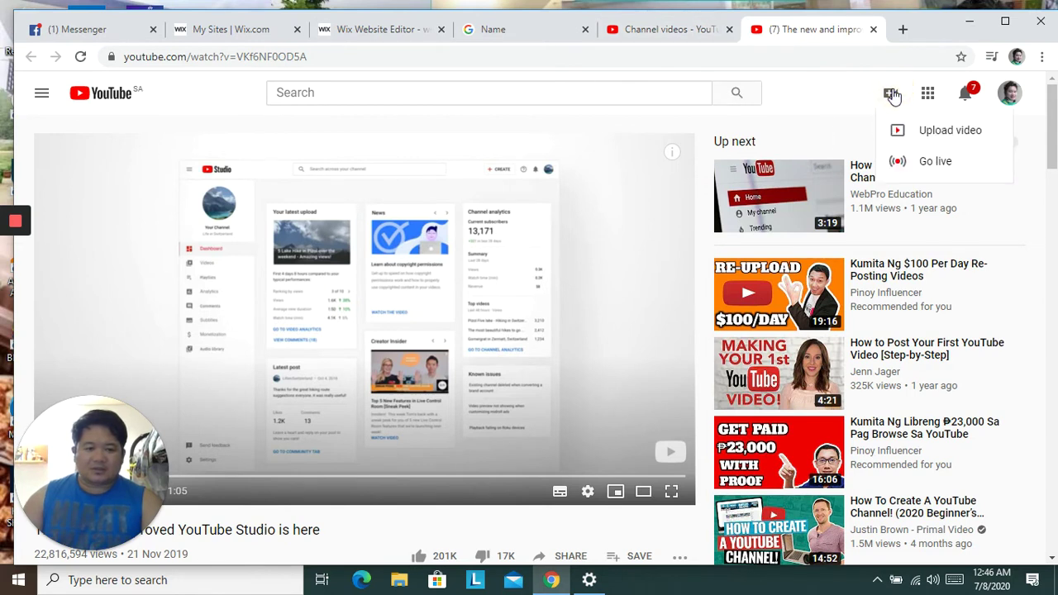
{"action": "left_click", "coordinate": [937, 139]}
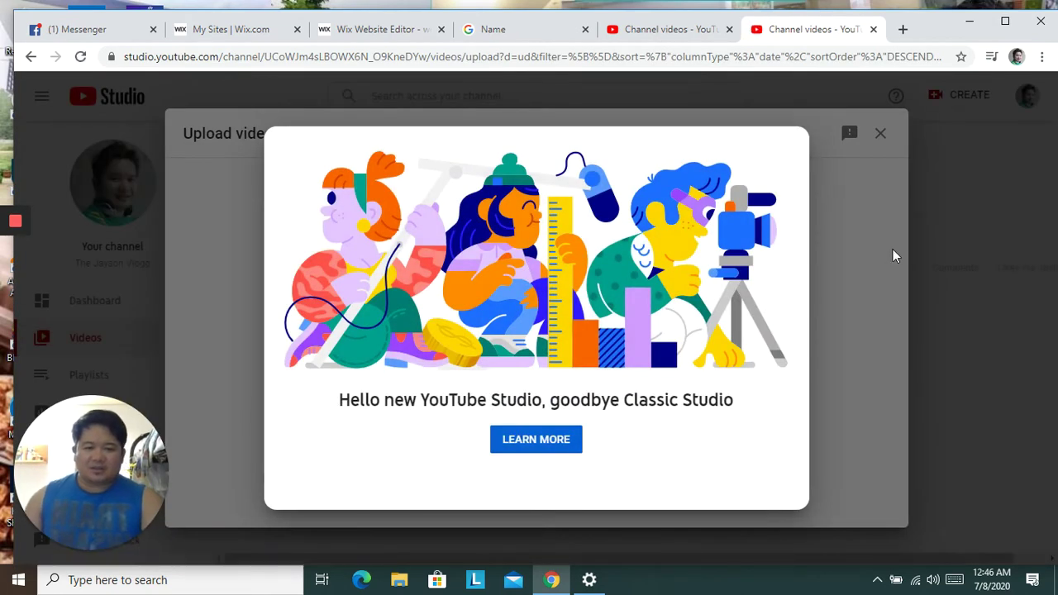
{"action": "left_click", "coordinate": [893, 251]}
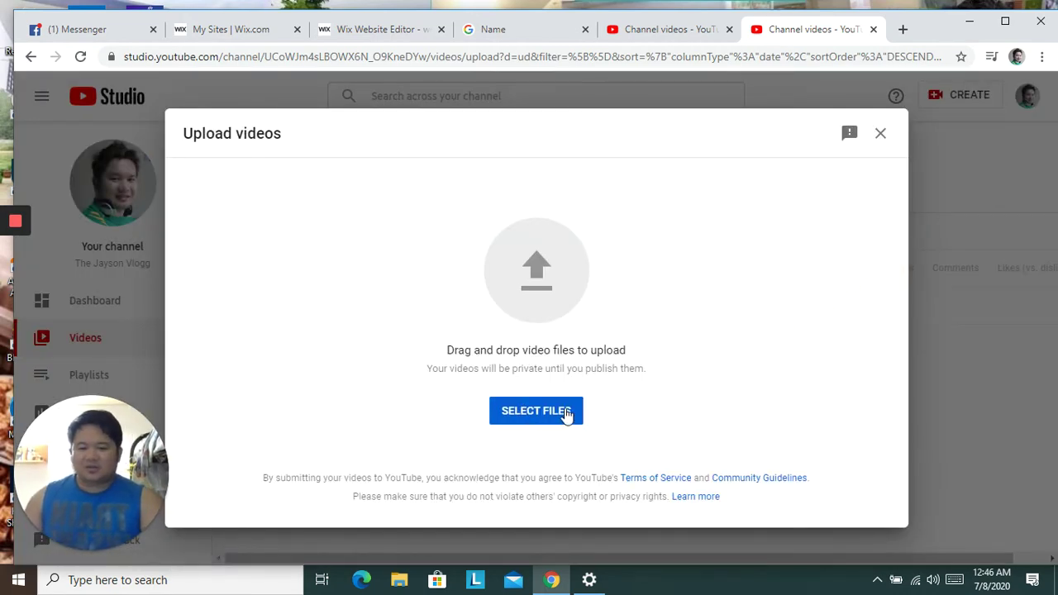
Choose the ANNOUNCEMENT WEBINAR MASTER CLASS video from the Video 1 master class folder and upload it
{"action": "left_click", "coordinate": [526, 415]}
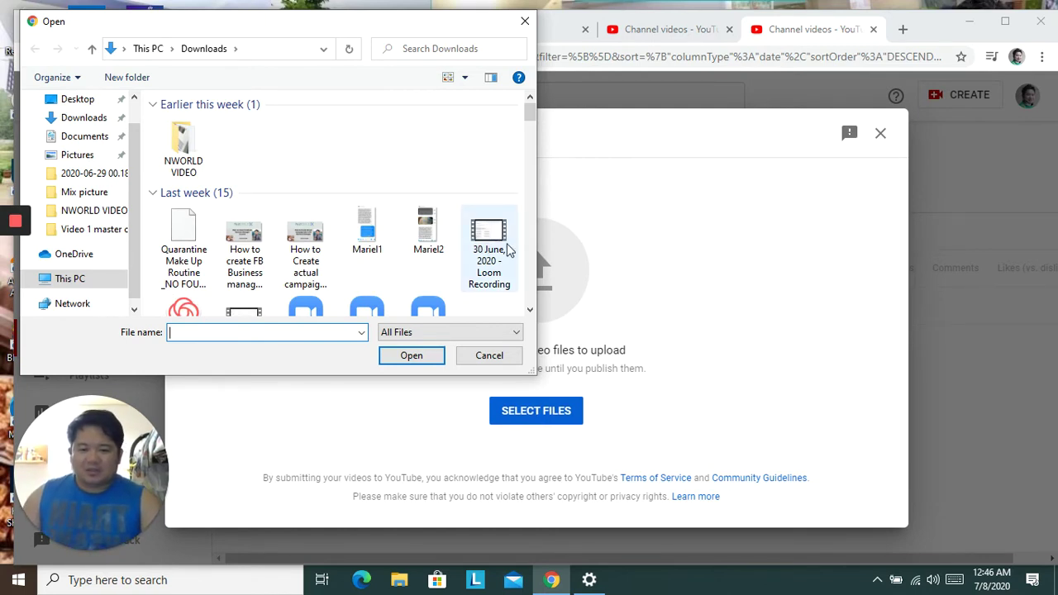
{"action": "scroll", "coordinate": [417, 281], "scroll_direction": "down", "scroll_amount": 1}
{"action": "scroll", "coordinate": [418, 282], "scroll_direction": "down", "scroll_amount": 2}
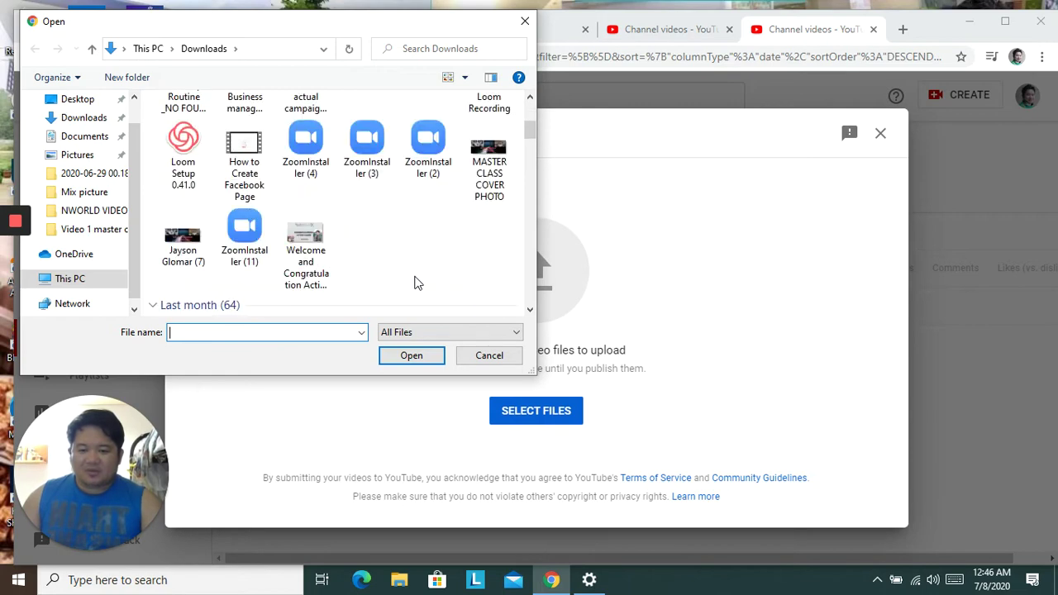
{"action": "scroll", "coordinate": [418, 283], "scroll_direction": "up", "scroll_amount": 3}
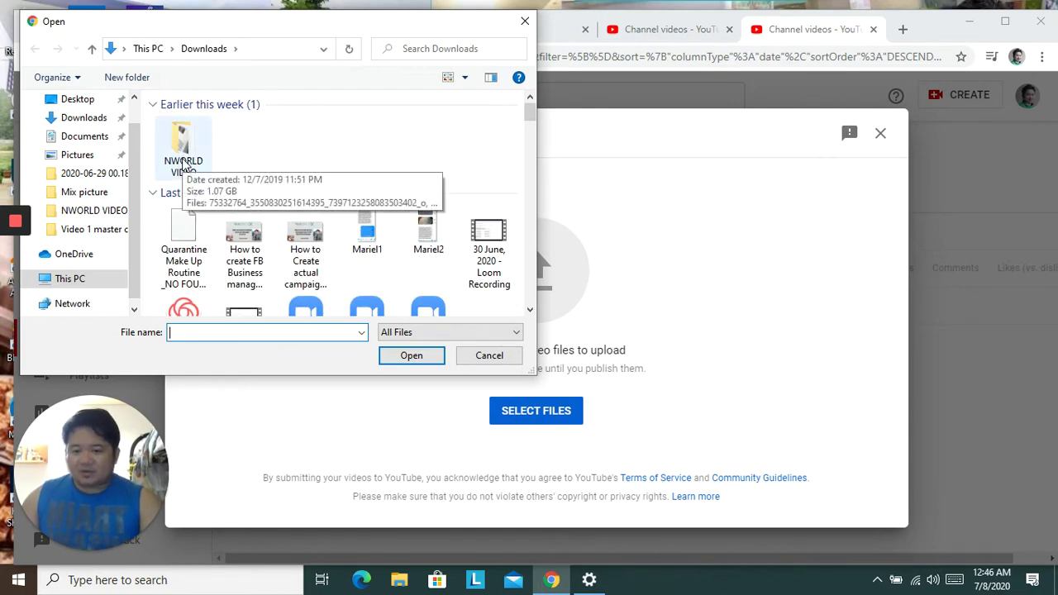
{"action": "left_click", "coordinate": [86, 231]}
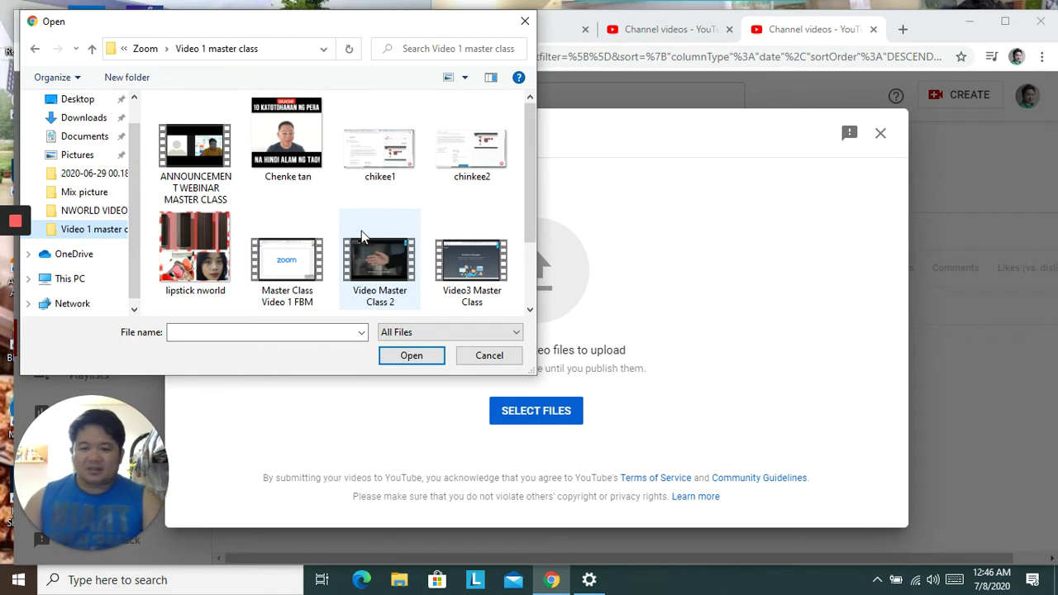
{"action": "left_click", "coordinate": [196, 147]}
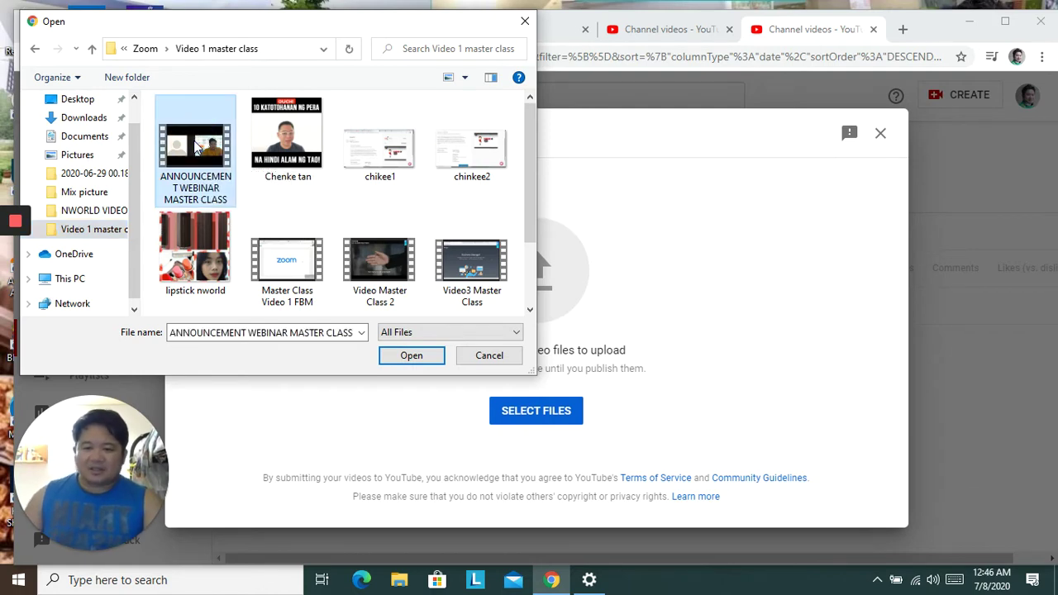
{"action": "left_click", "coordinate": [409, 356]}
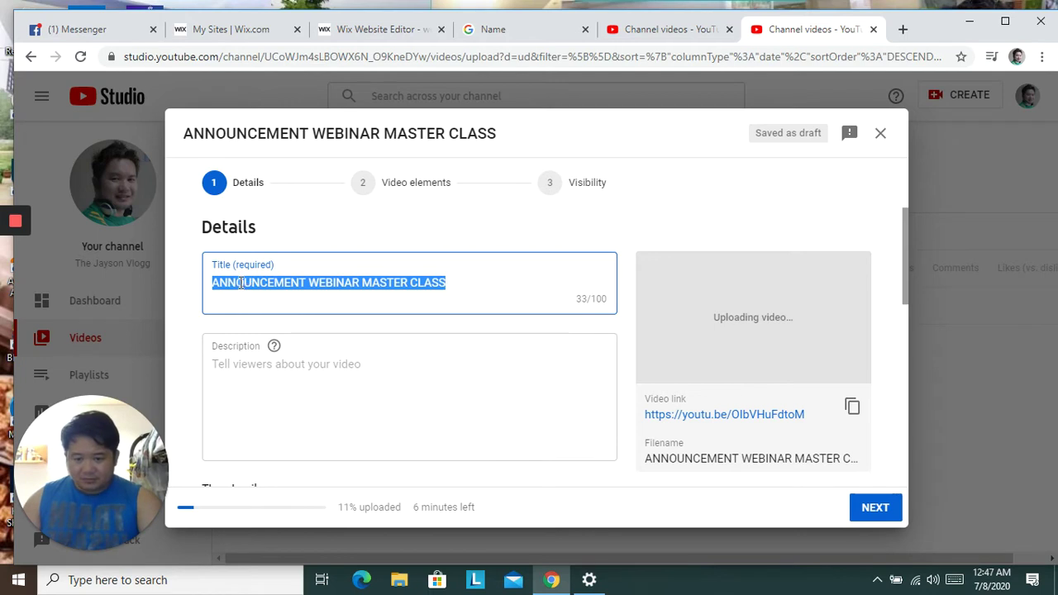
Keep the title ANNOUNCEMENT WEBINAR MASTER CLASS and enter "ACTION TAKER" as the video's description
{"action": "left_click", "coordinate": [456, 282]}
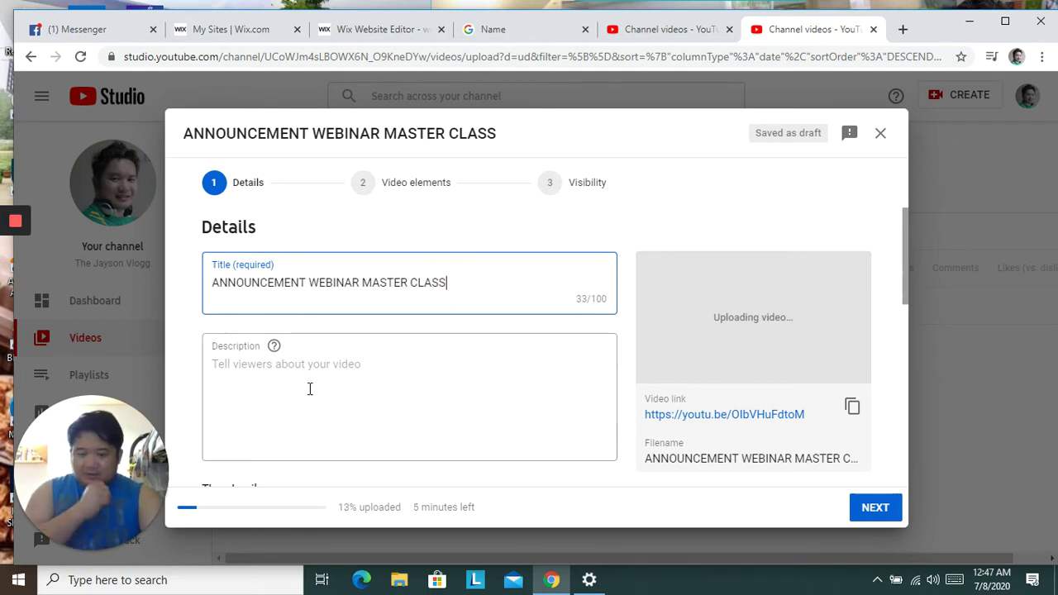
{"action": "left_click", "coordinate": [291, 372]}
{"action": "key", "text": "Caps_Lock"}
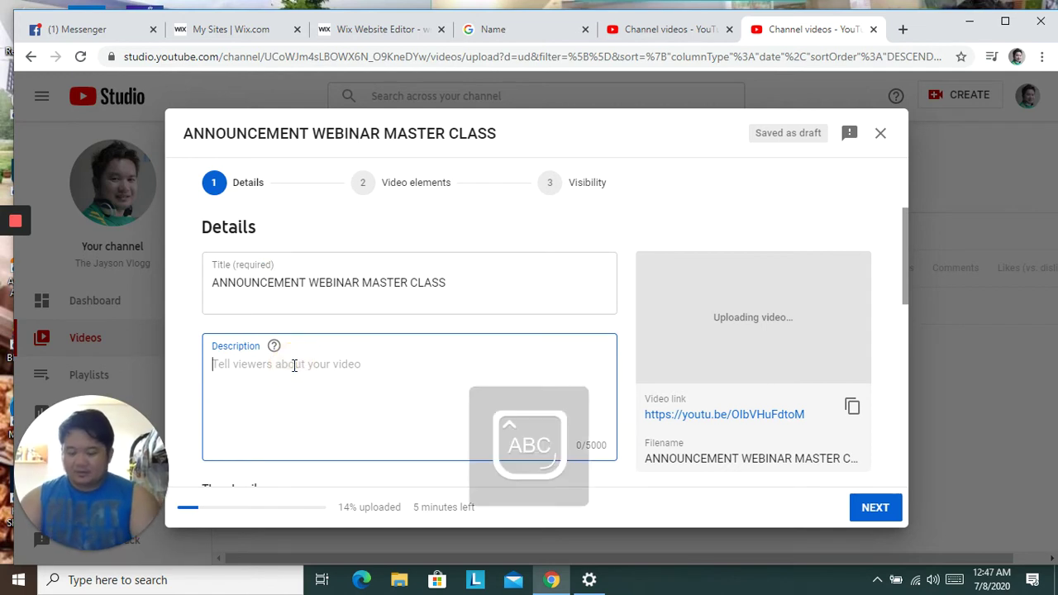
{"action": "type", "text": "AC"}
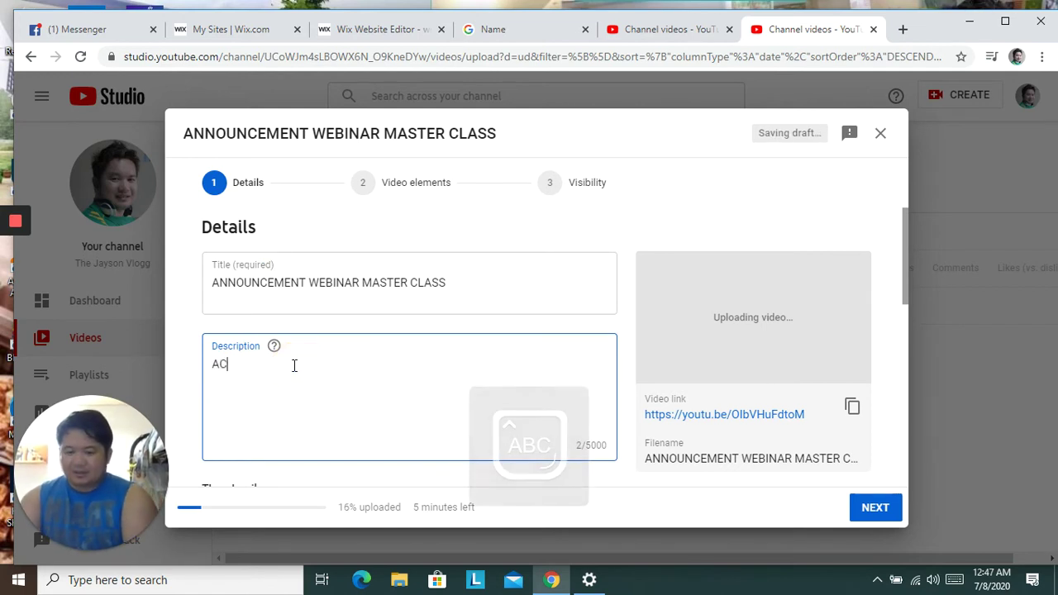
{"action": "type", "text": "TIO"}
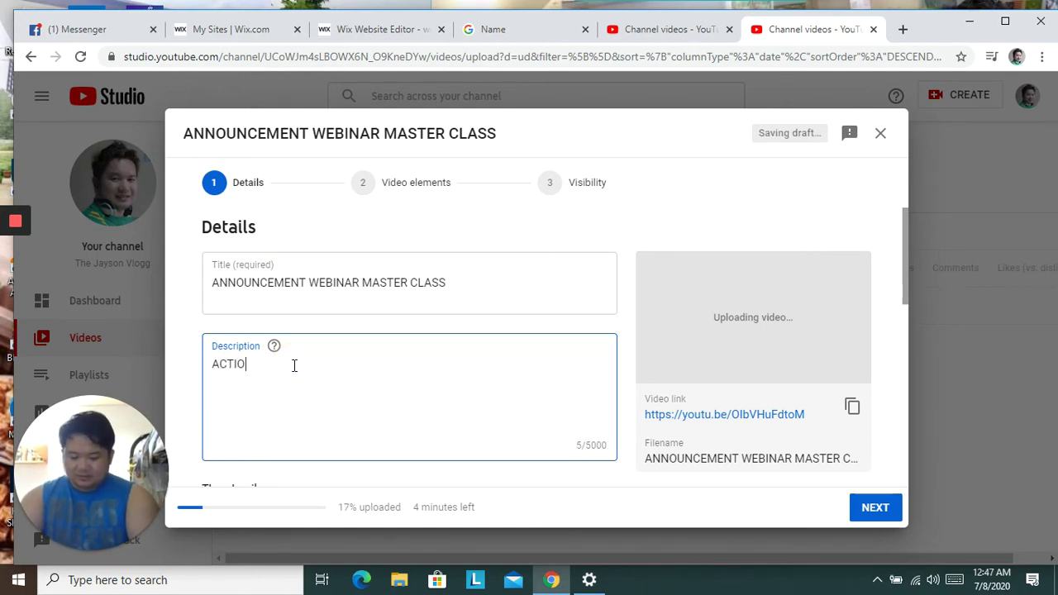
{"action": "type", "text": "N TACKERE"}
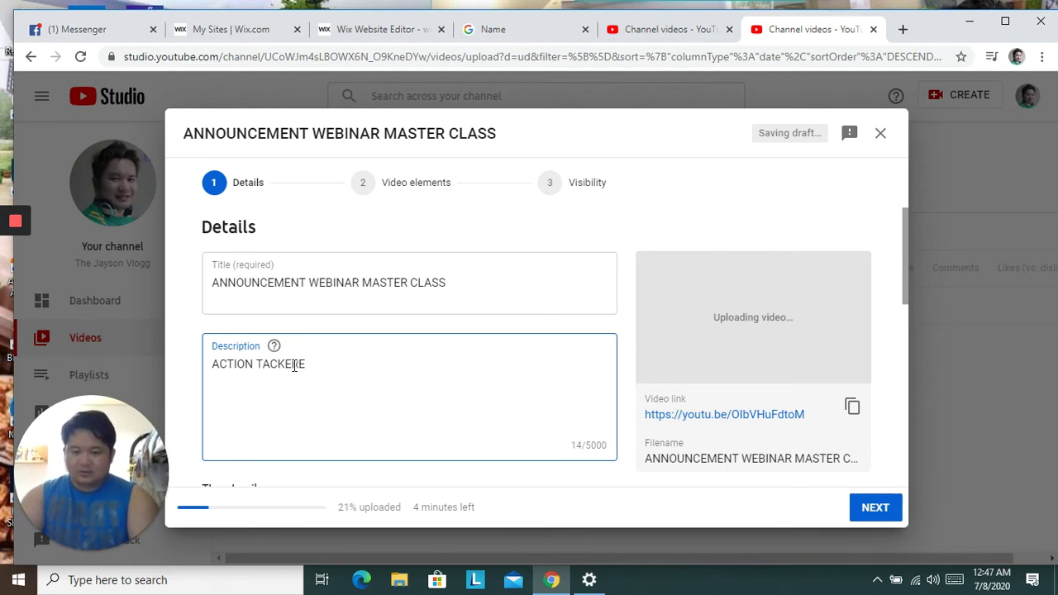
{"action": "key", "text": "BackSpace"}
{"action": "key", "text": "BackSpace"}
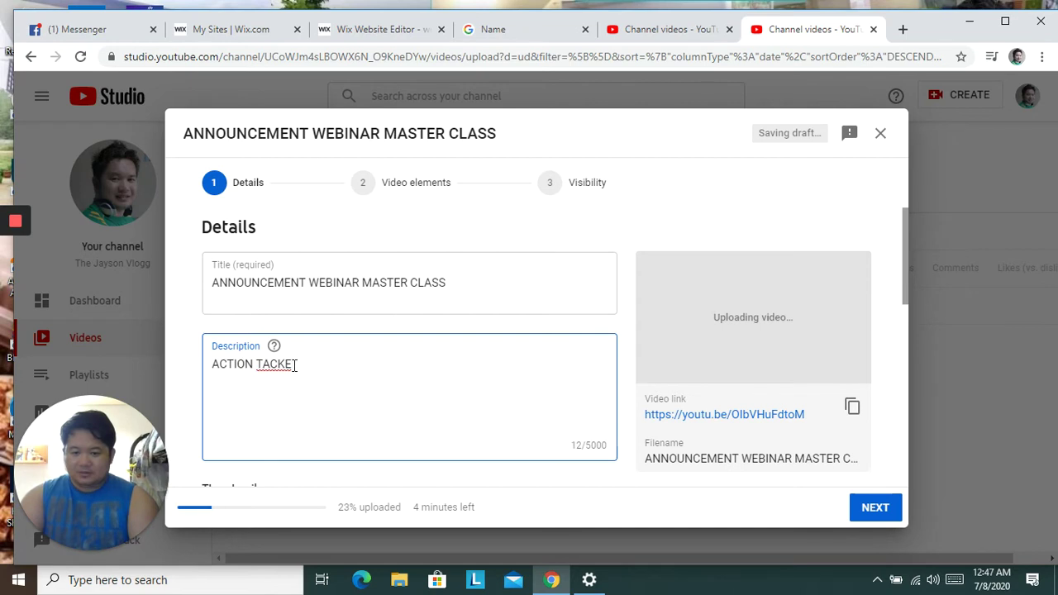
{"action": "type", "text": "R"}
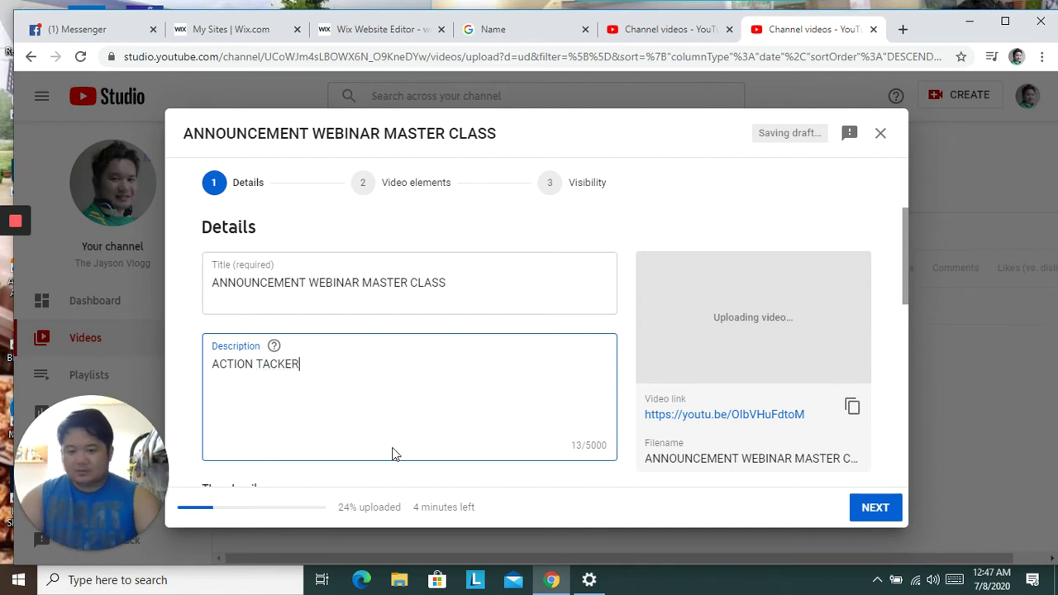
{"action": "left_click", "coordinate": [279, 364]}
{"action": "key", "text": "BackSpace"}
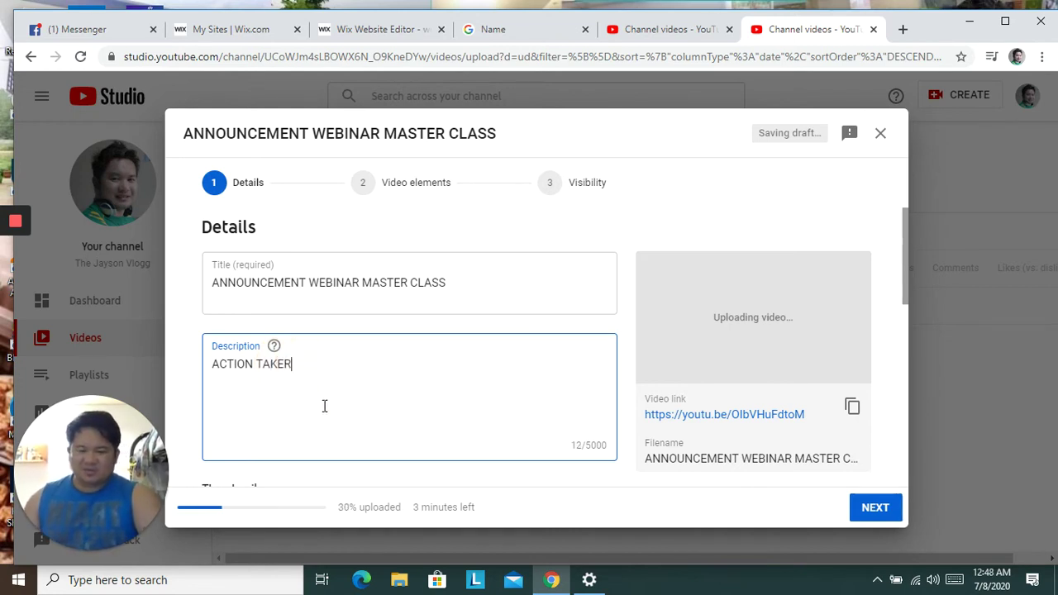
Mark the video as not Made for Kids and expand its advanced age restriction options
{"action": "scroll", "coordinate": [324, 406], "scroll_direction": "down", "scroll_amount": 3}
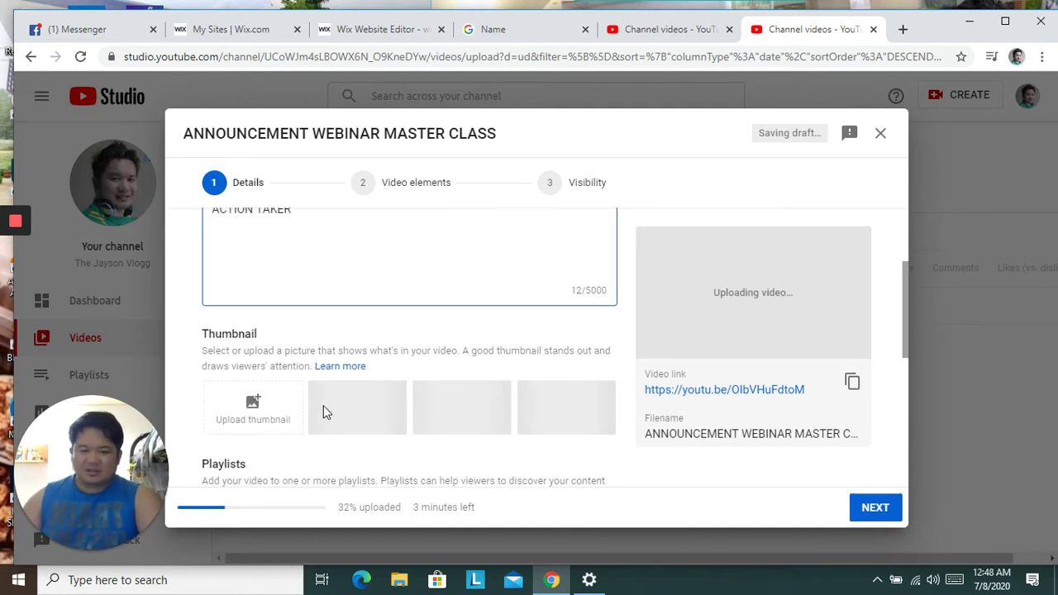
{"action": "scroll", "coordinate": [323, 405], "scroll_direction": "down", "scroll_amount": 2}
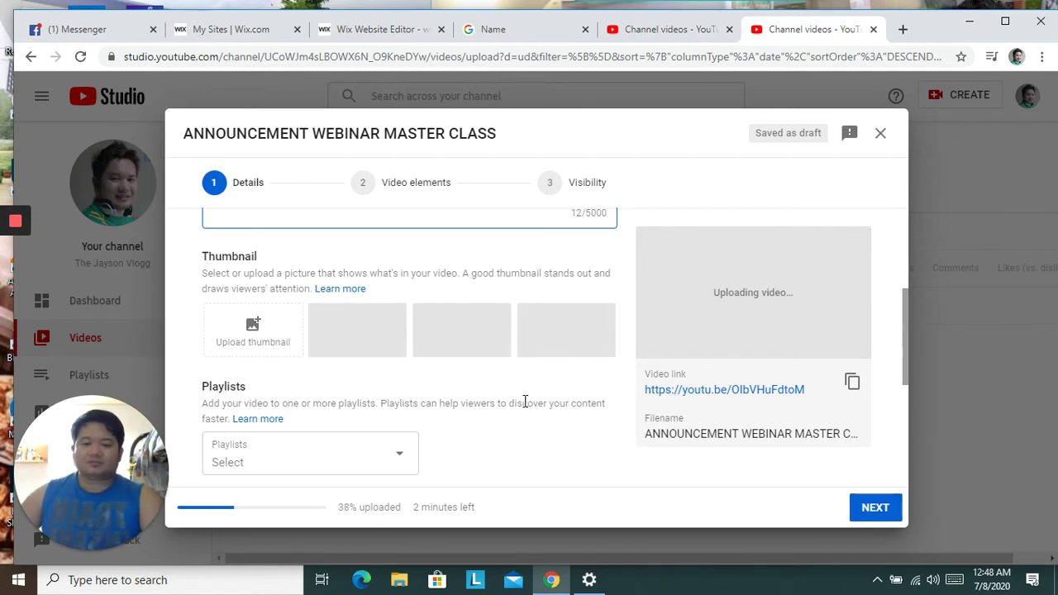
{"action": "scroll", "coordinate": [525, 402], "scroll_direction": "up", "scroll_amount": 2}
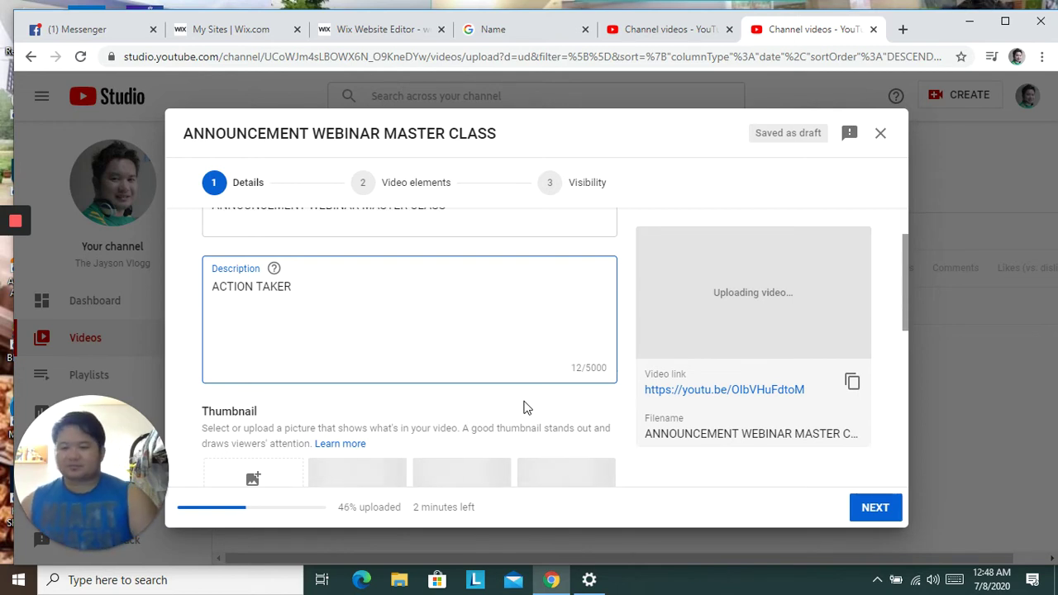
{"action": "scroll", "coordinate": [524, 399], "scroll_direction": "down", "scroll_amount": 2}
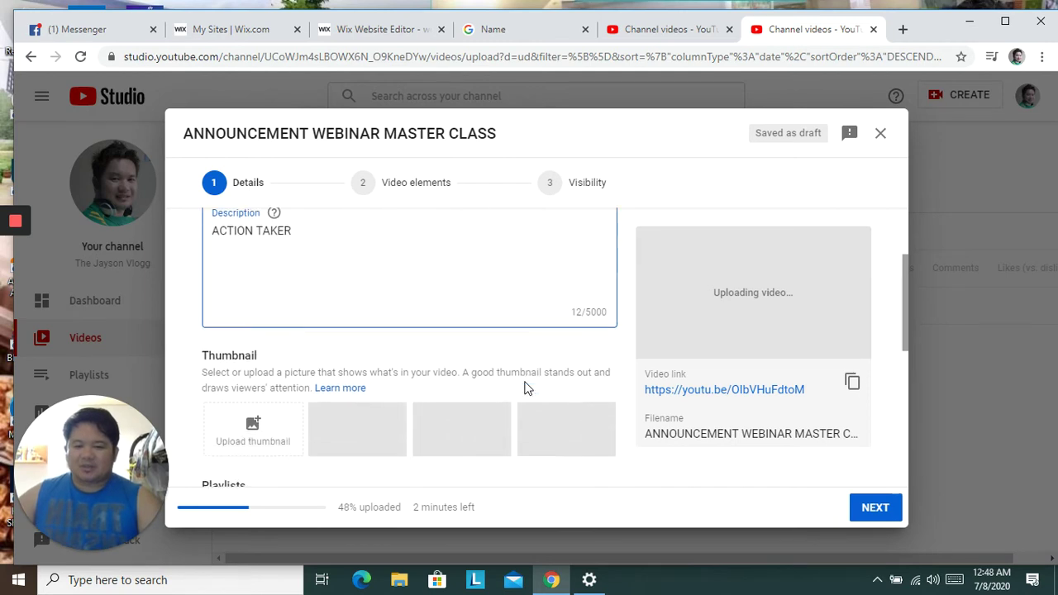
{"action": "scroll", "coordinate": [524, 388], "scroll_direction": "down", "scroll_amount": 2}
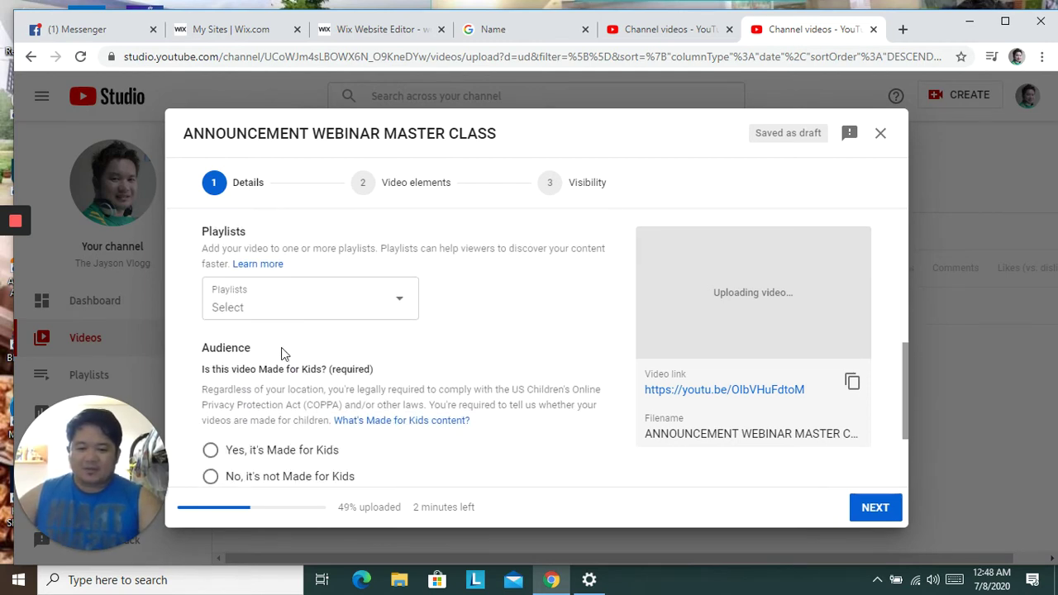
{"action": "left_click", "coordinate": [210, 477]}
{"action": "scroll", "coordinate": [429, 369], "scroll_direction": "down", "scroll_amount": 2}
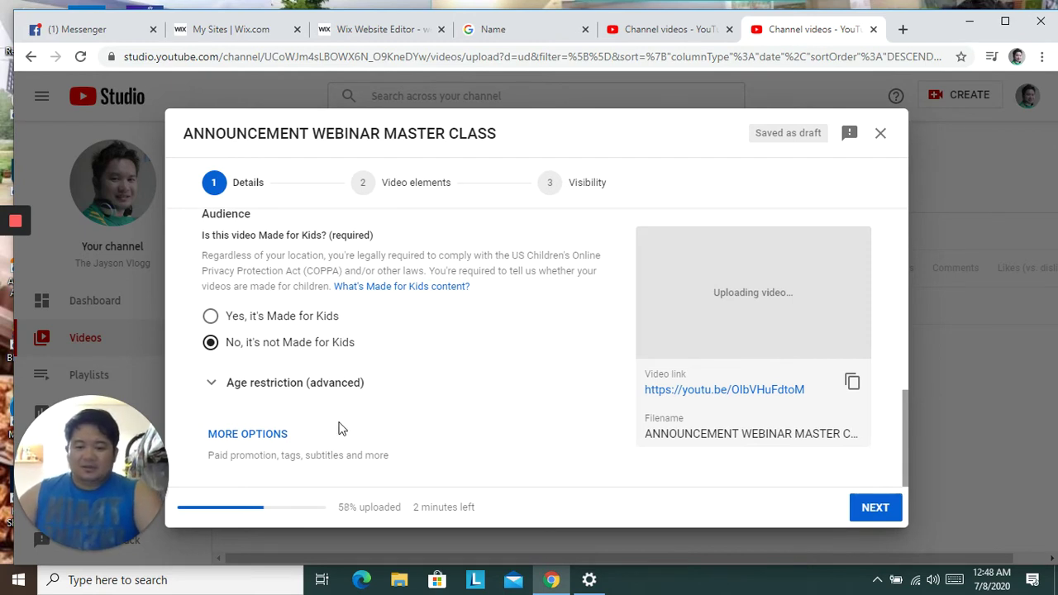
{"action": "left_click", "coordinate": [271, 387]}
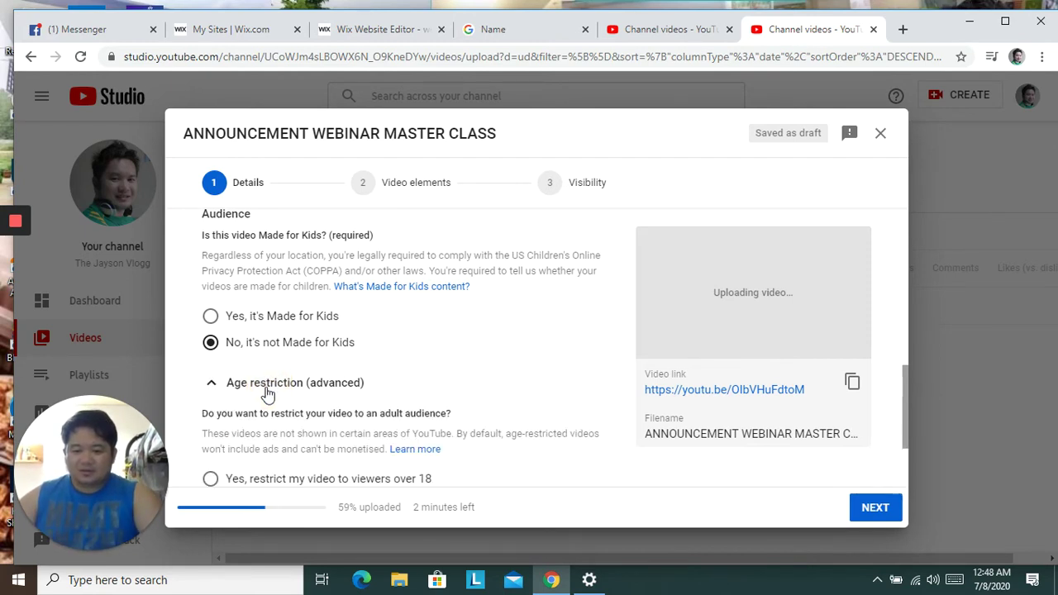
{"action": "scroll", "coordinate": [463, 373], "scroll_direction": "down", "scroll_amount": 2}
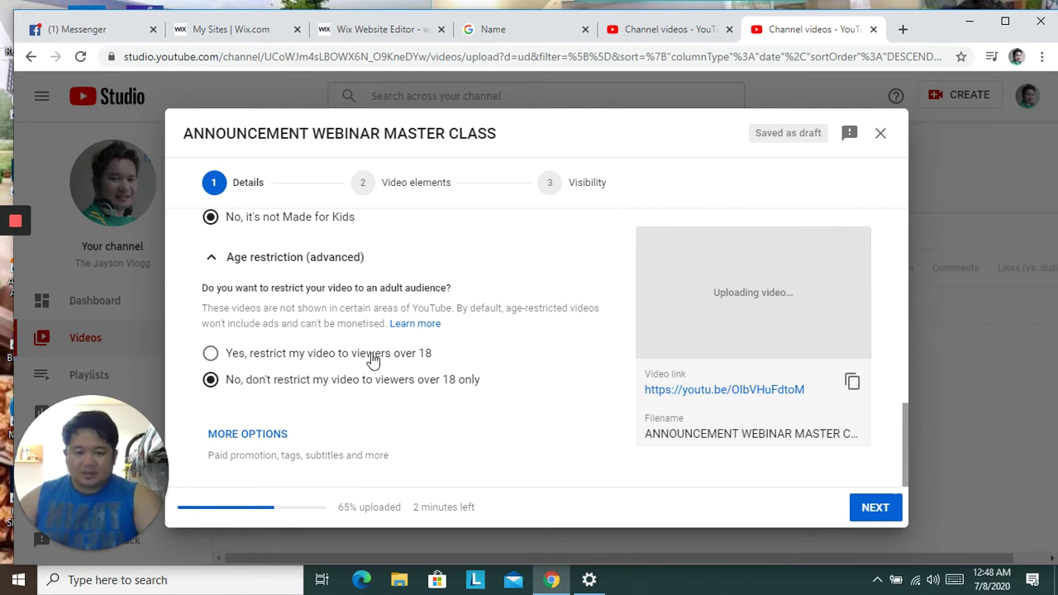
Review the video's upload details, from title and description through thumbnail, playlists, audience and age restriction, along with the processing progress
{"action": "scroll", "coordinate": [372, 358], "scroll_direction": "up", "scroll_amount": 10}
{"action": "scroll", "coordinate": [372, 356], "scroll_direction": "down", "scroll_amount": 3}
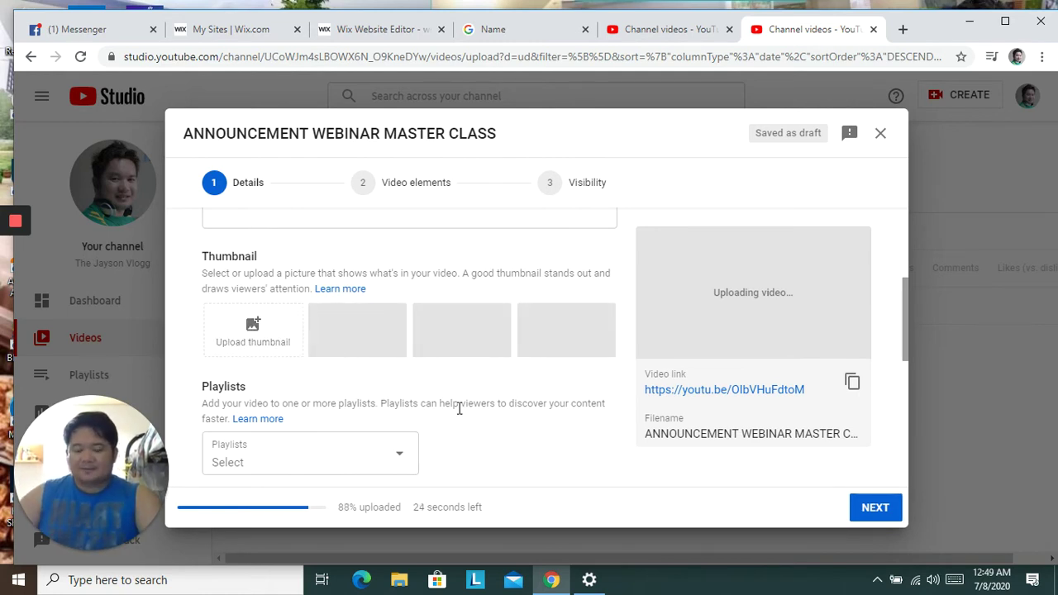
{"action": "scroll", "coordinate": [461, 403], "scroll_direction": "down", "scroll_amount": 3}
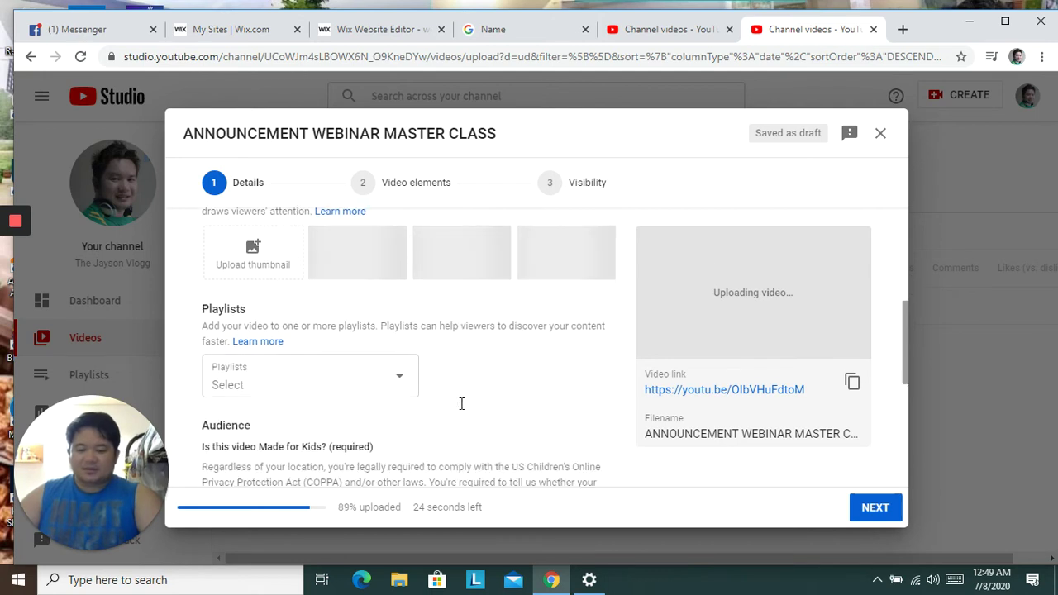
{"action": "scroll", "coordinate": [461, 402], "scroll_direction": "up", "scroll_amount": 3}
{"action": "scroll", "coordinate": [461, 403], "scroll_direction": "down", "scroll_amount": 2}
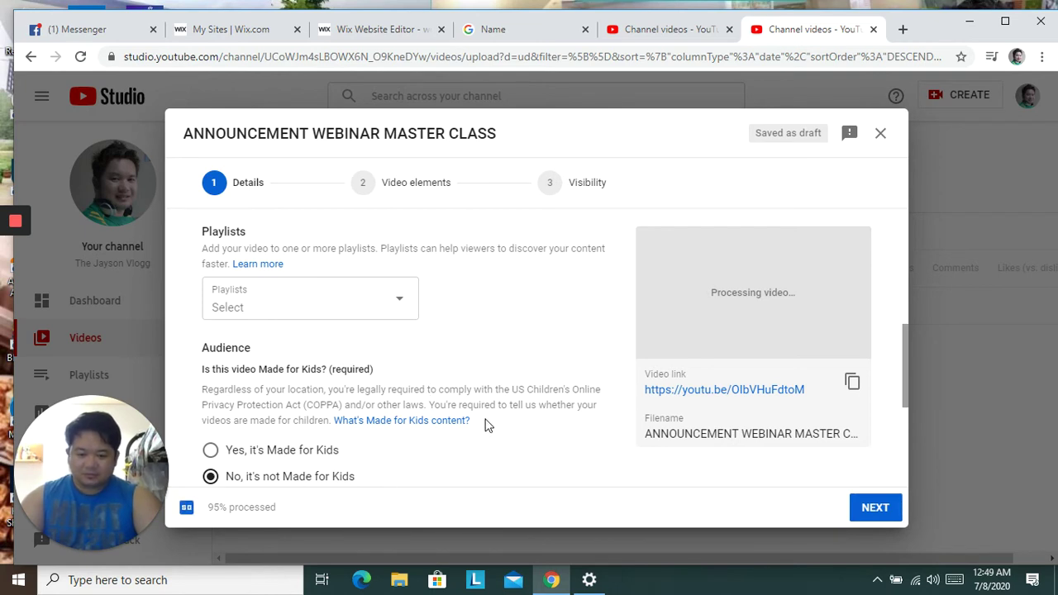
{"action": "scroll", "coordinate": [486, 425], "scroll_direction": "up", "scroll_amount": 2}
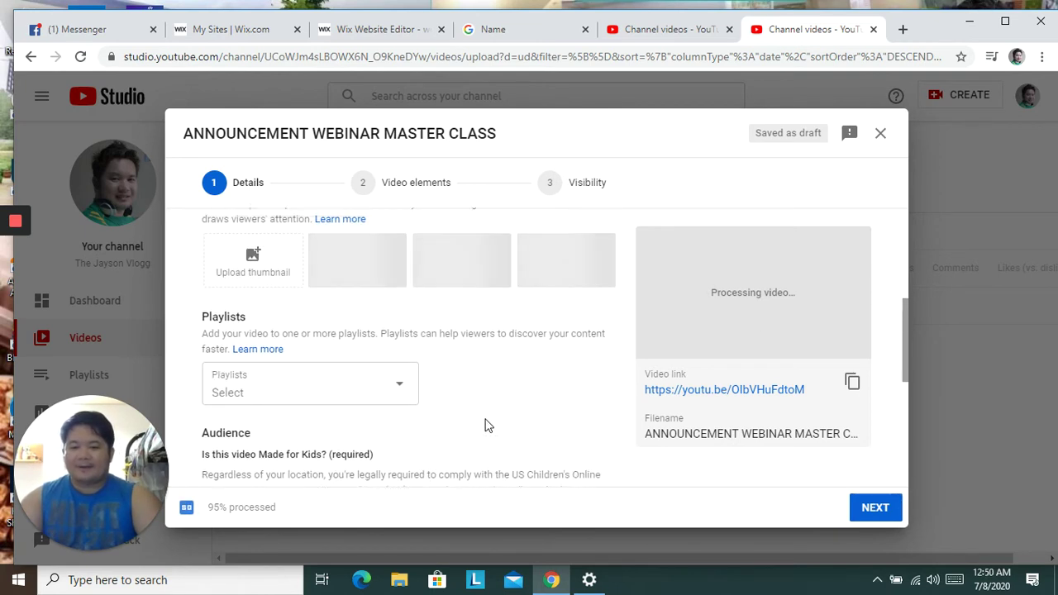
{"action": "scroll", "coordinate": [486, 425], "scroll_direction": "up", "scroll_amount": 3}
{"action": "scroll", "coordinate": [486, 425], "scroll_direction": "down", "scroll_amount": 3}
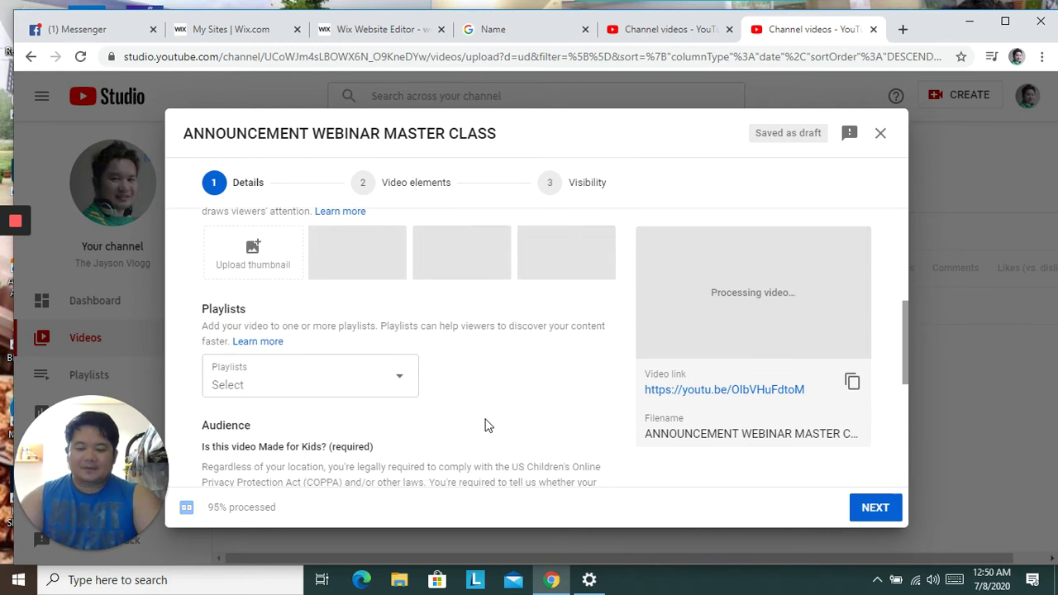
{"action": "scroll", "coordinate": [485, 425], "scroll_direction": "down", "scroll_amount": 1}
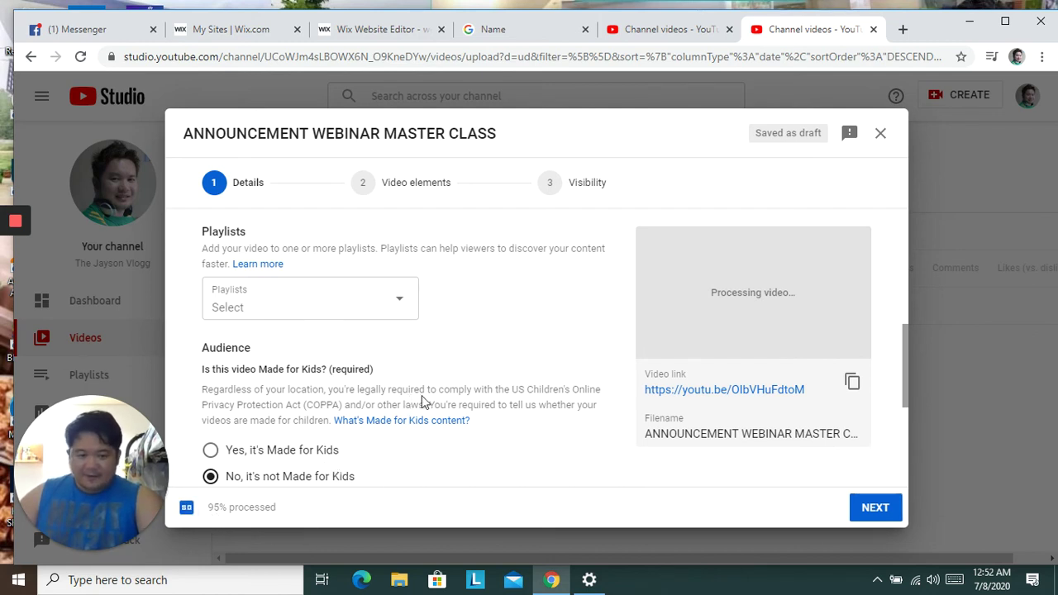
{"action": "scroll", "coordinate": [472, 393], "scroll_direction": "down", "scroll_amount": 5}
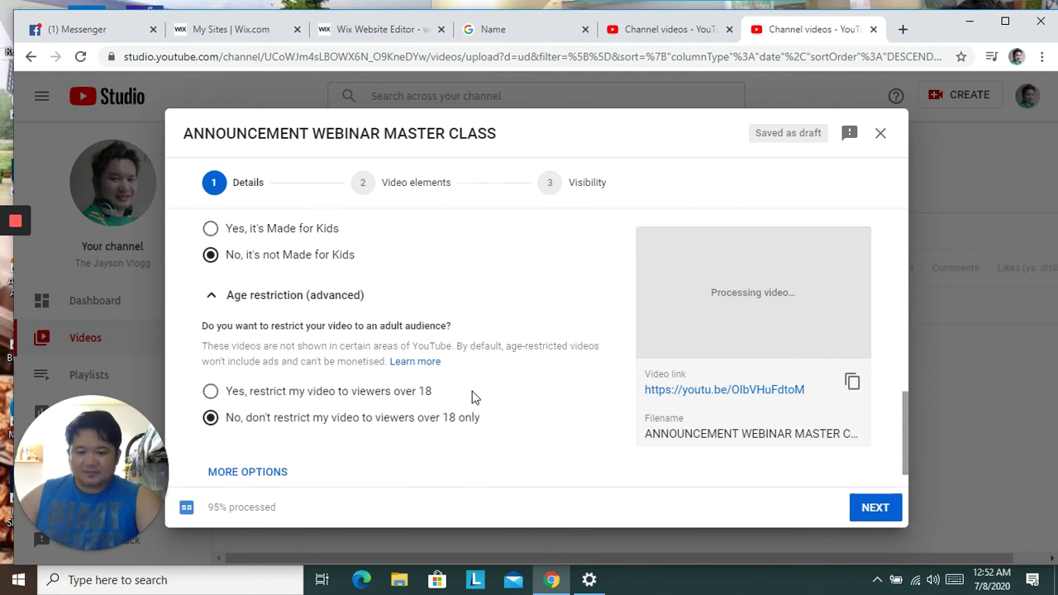
{"action": "scroll", "coordinate": [472, 397], "scroll_direction": "up", "scroll_amount": 8}
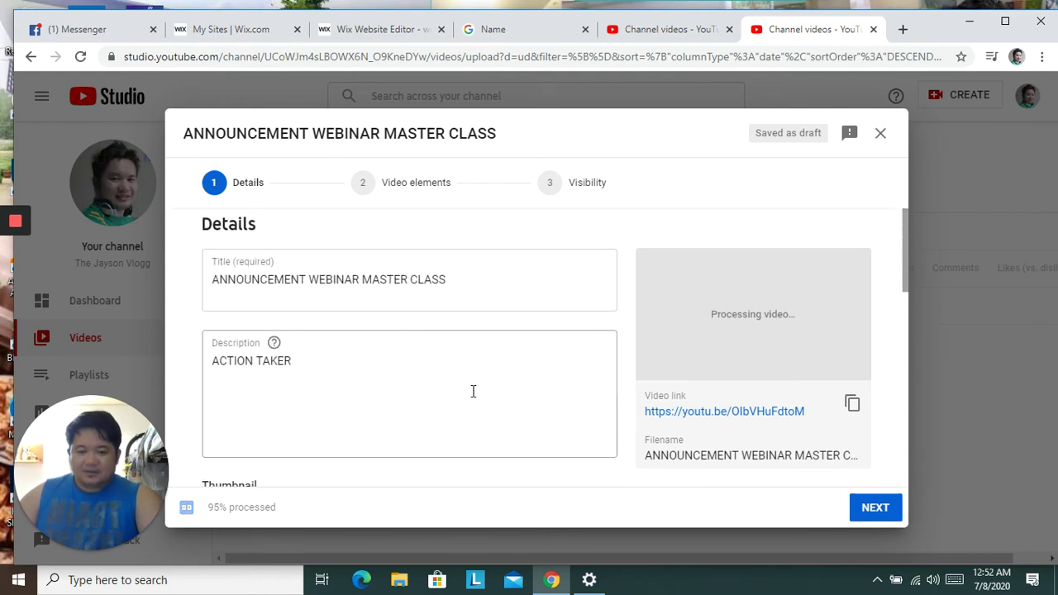
{"action": "scroll", "coordinate": [473, 392], "scroll_direction": "down", "scroll_amount": 2}
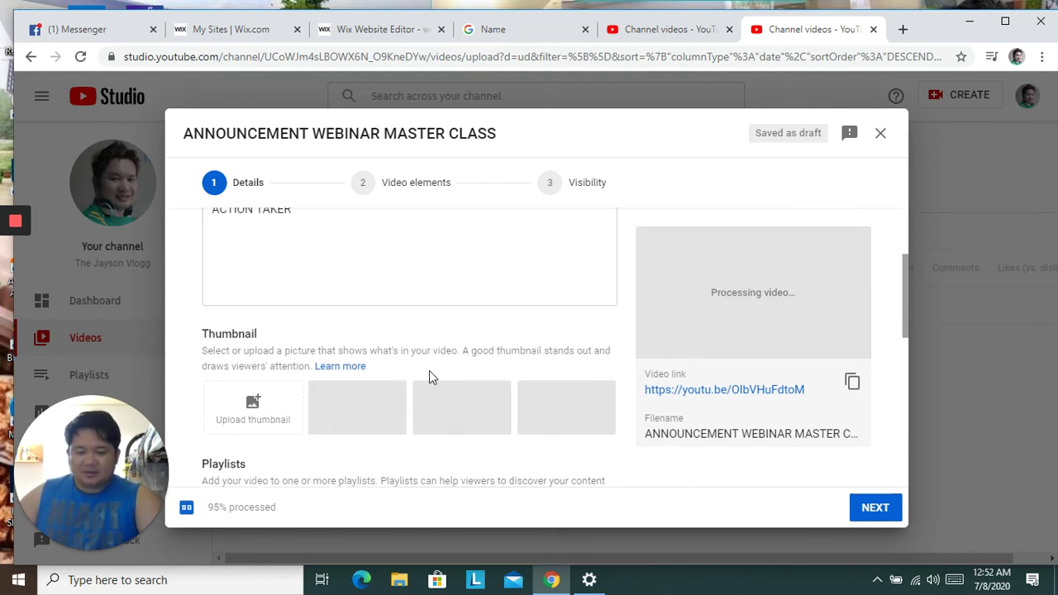
{"action": "scroll", "coordinate": [429, 376], "scroll_direction": "up", "scroll_amount": 2}
{"action": "scroll", "coordinate": [429, 376], "scroll_direction": "down", "scroll_amount": 2}
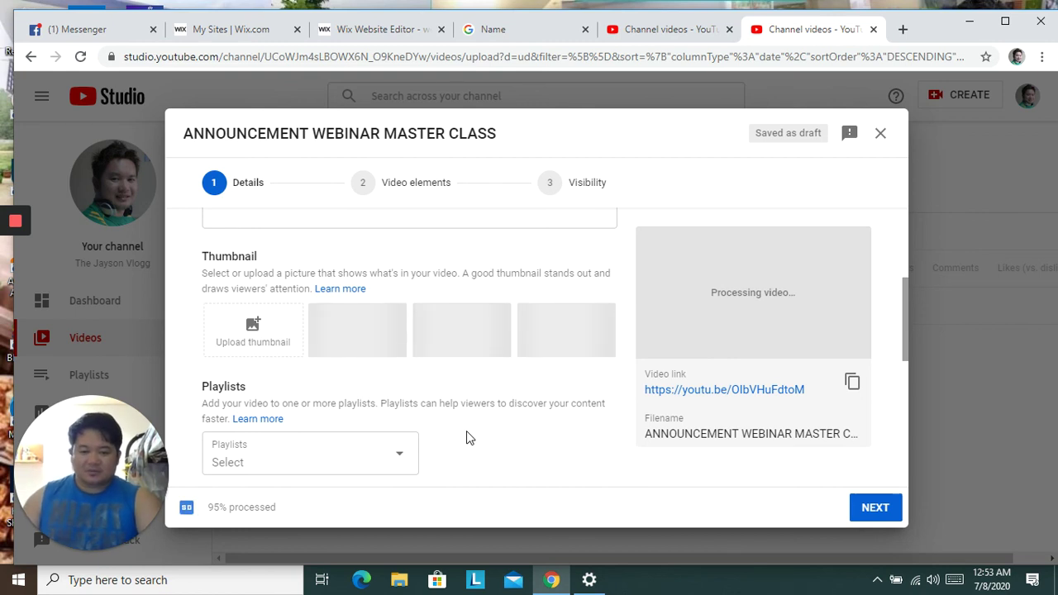
{"action": "scroll", "coordinate": [466, 431], "scroll_direction": "down", "scroll_amount": 2}
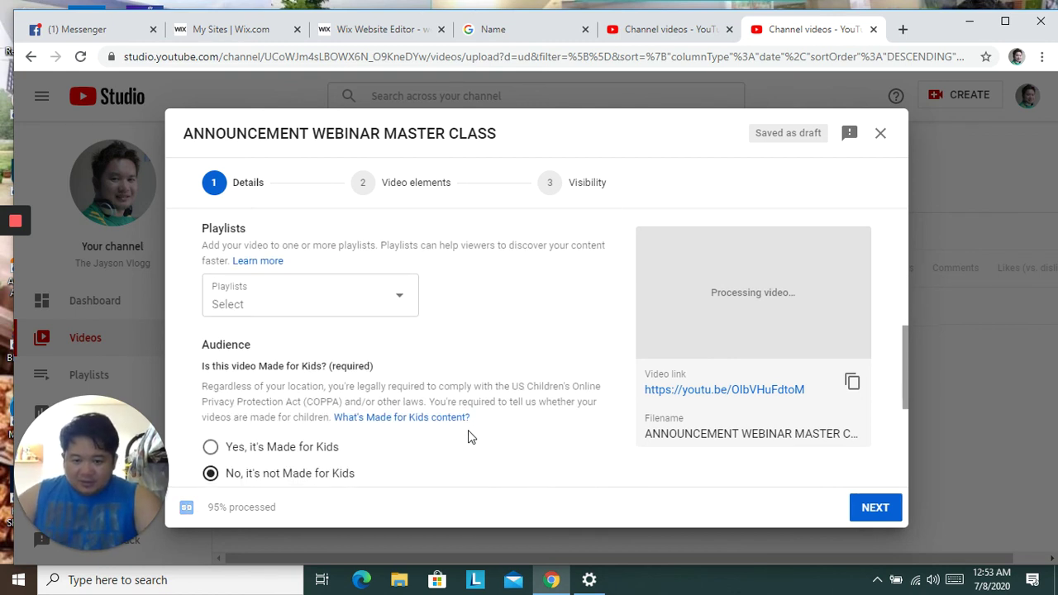
{"action": "scroll", "coordinate": [468, 437], "scroll_direction": "down", "scroll_amount": 2}
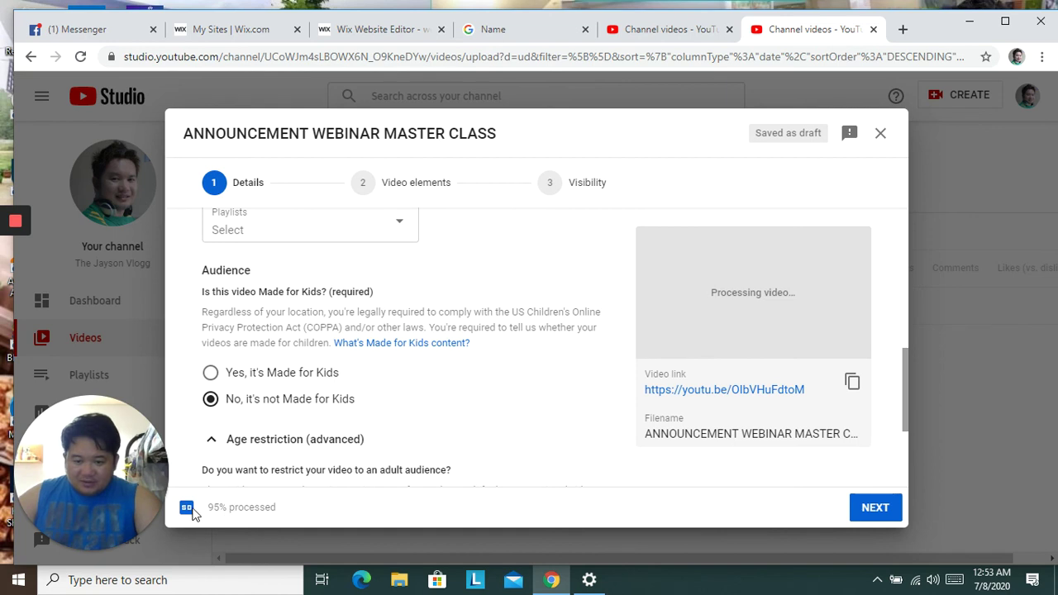
{"action": "scroll", "coordinate": [422, 468], "scroll_direction": "up", "scroll_amount": 3}
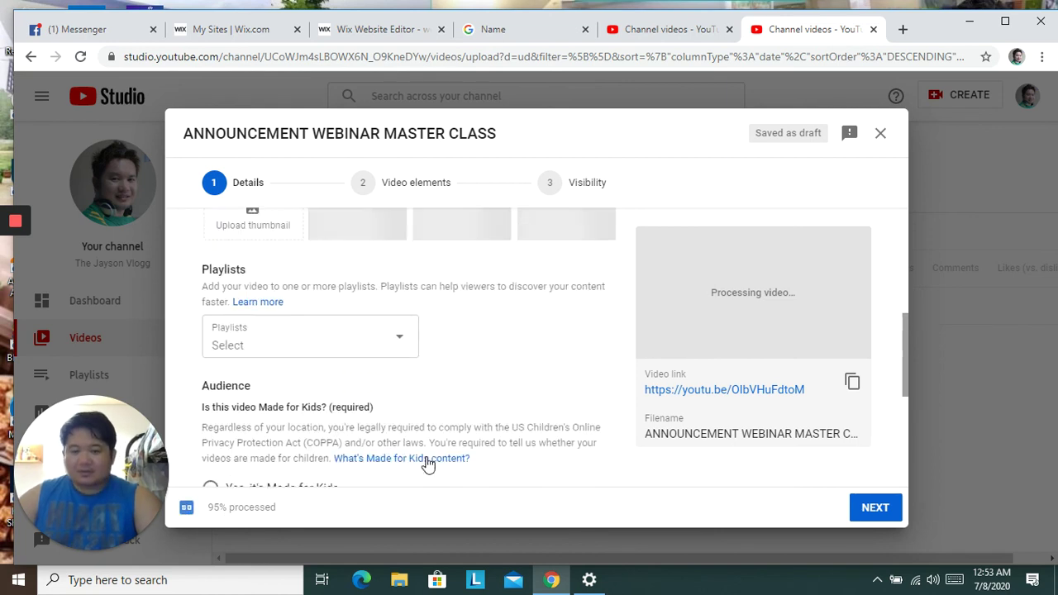
{"action": "scroll", "coordinate": [465, 454], "scroll_direction": "up", "scroll_amount": 5}
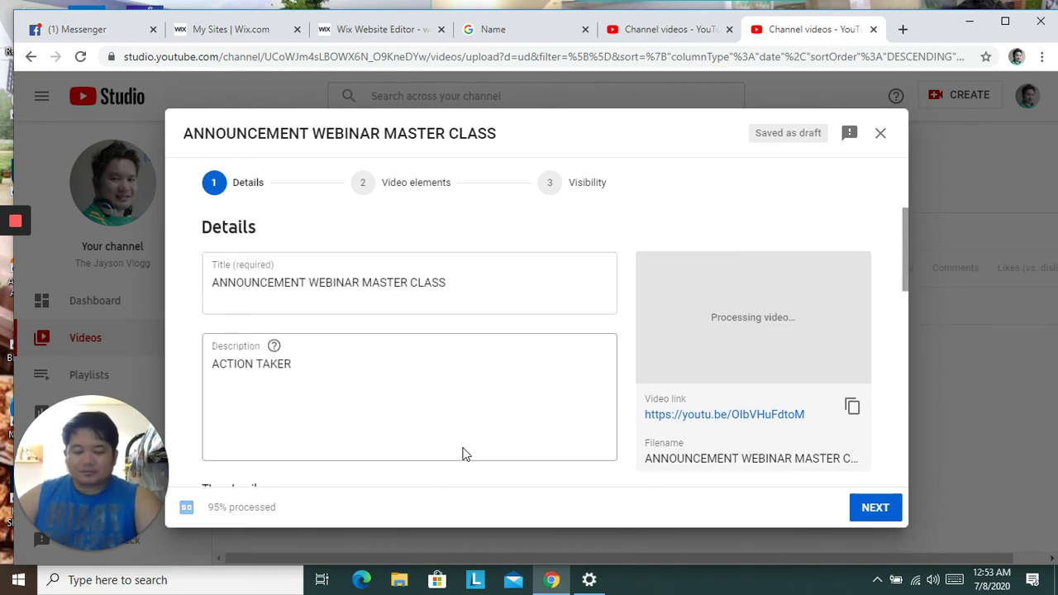
{"action": "scroll", "coordinate": [466, 454], "scroll_direction": "down", "scroll_amount": 4}
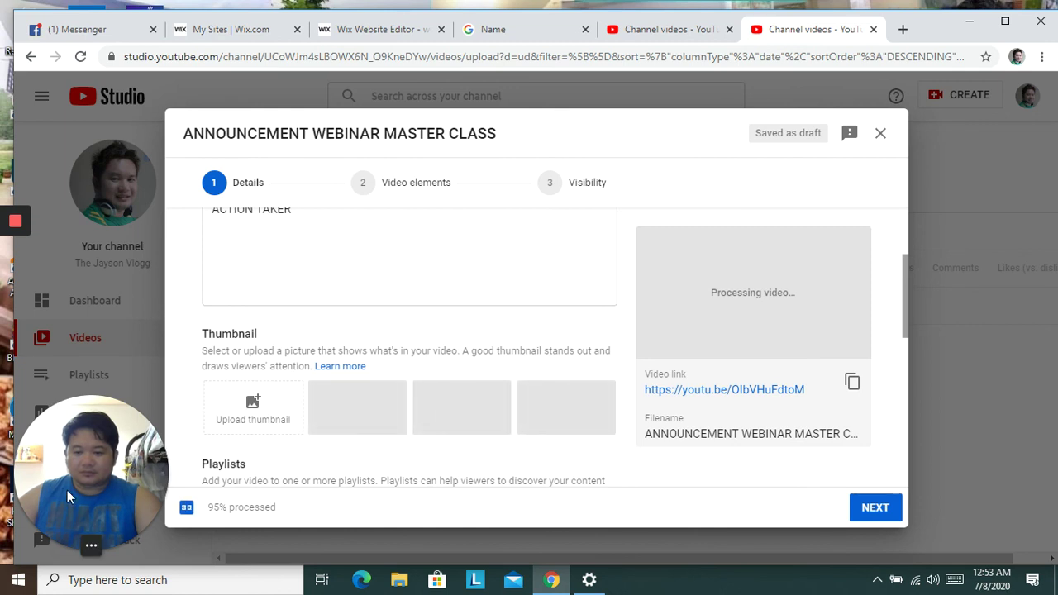
Reveal the available actions for the uploaded ANNOUNCEMENT WEBINAR MASTER CLASS video in the channel's video list
{"action": "mouse_move", "coordinate": [19, 253]}
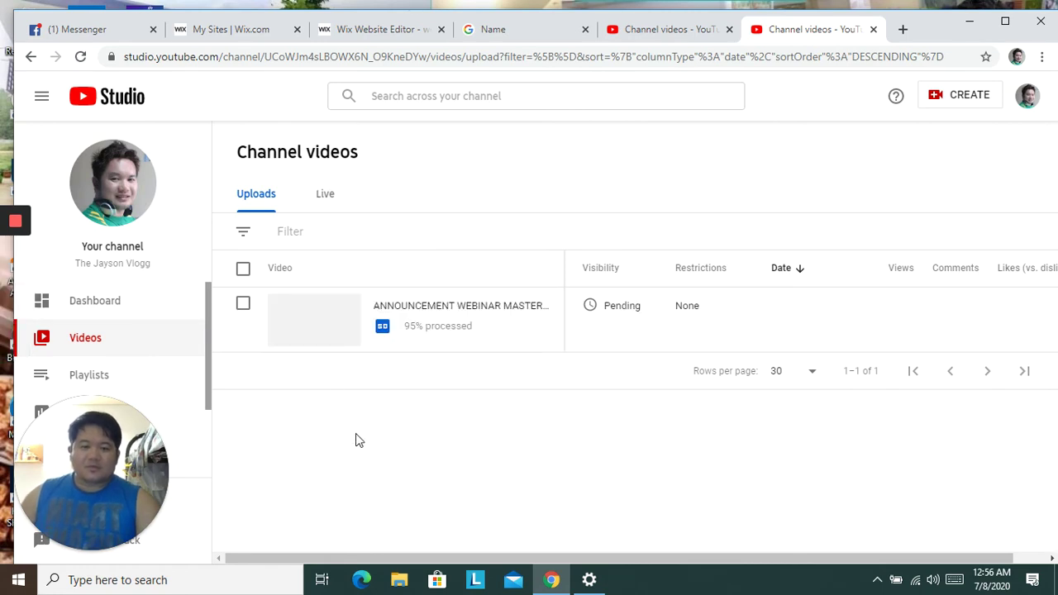
{"action": "mouse_move", "coordinate": [416, 320]}
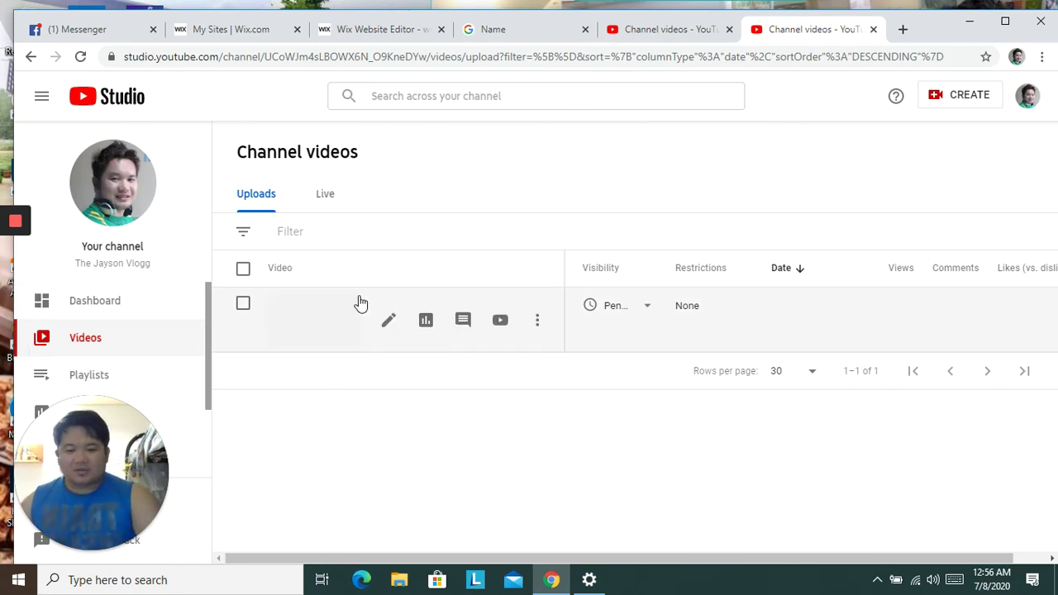